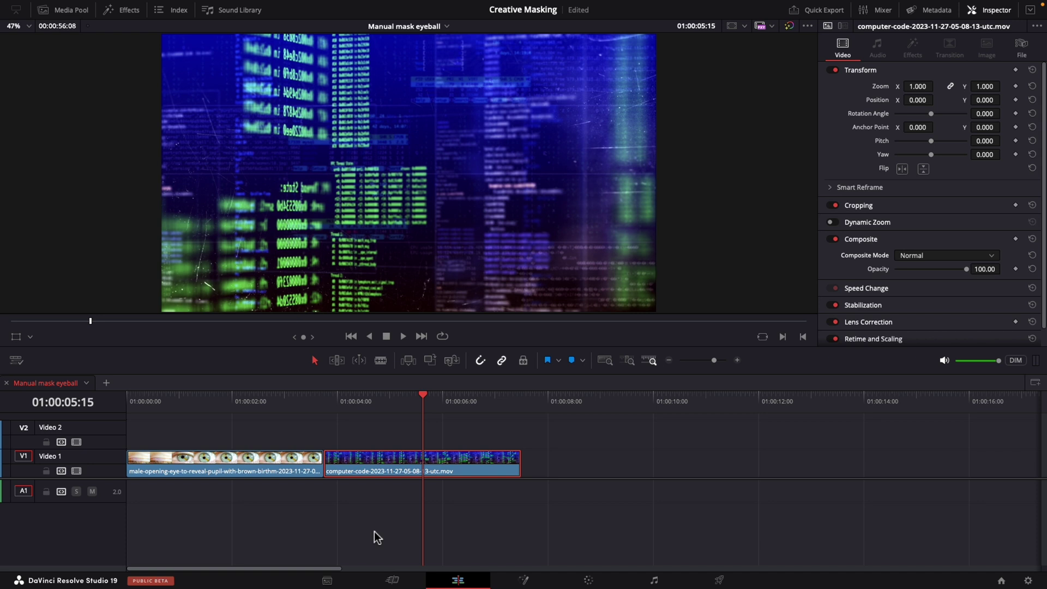
Stack the computer-code clip on Video 2 directly above the eye clip and lower its opacity to 45.80
left_click_drag(383, 464, 186, 435)
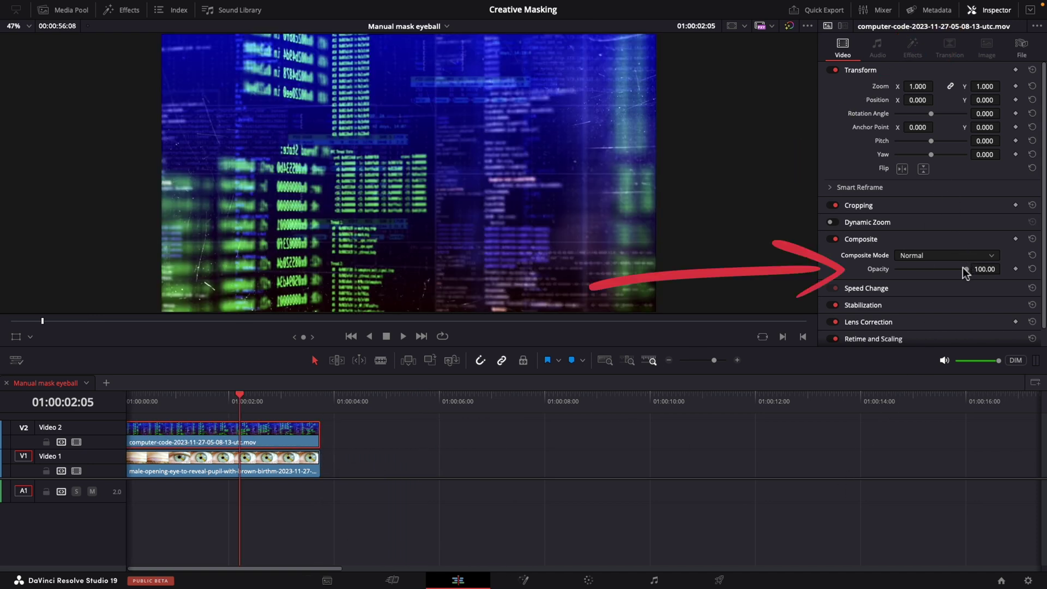
mouse_move(965, 269)
left_mouse_down()
mouse_move(920, 269)
mouse_move(928, 268)
left_mouse_up()
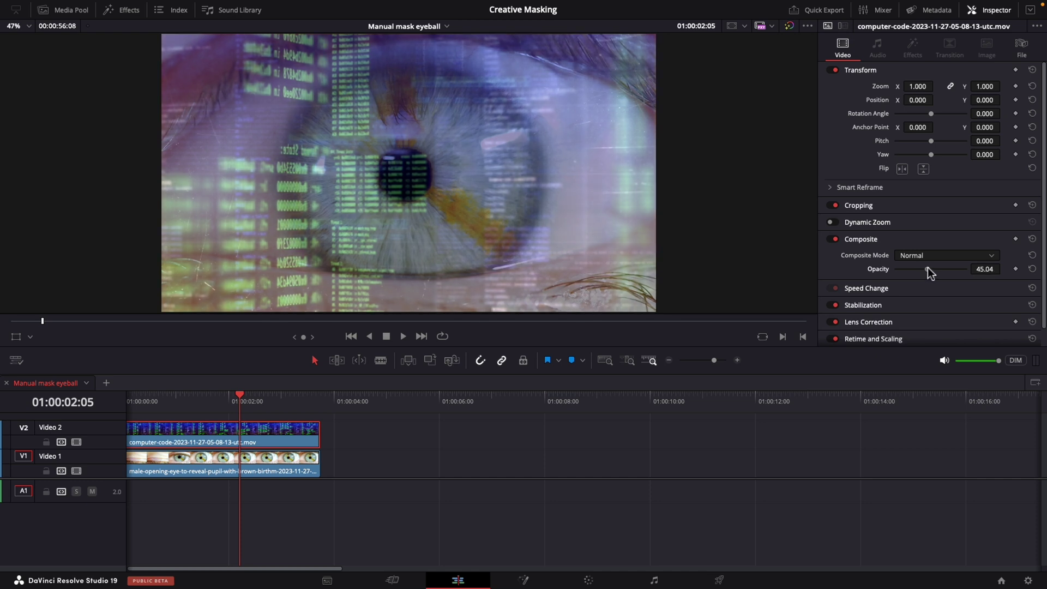
On the Color page, draw a closed curve window around the iris and adjust its points to fit the lower edge
left_click(590, 581)
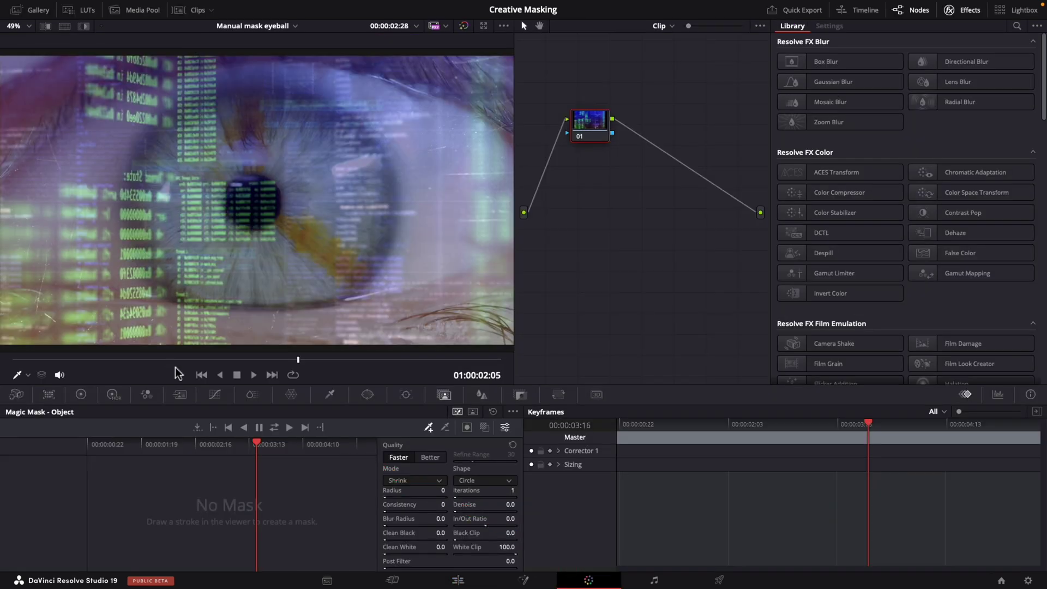
left_click(377, 398)
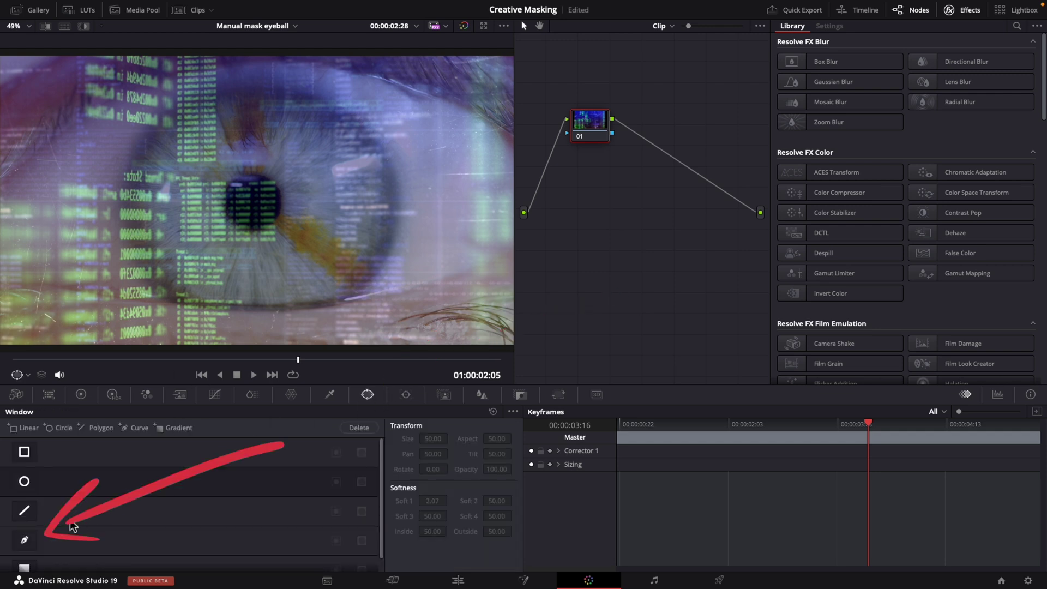
left_click(24, 540)
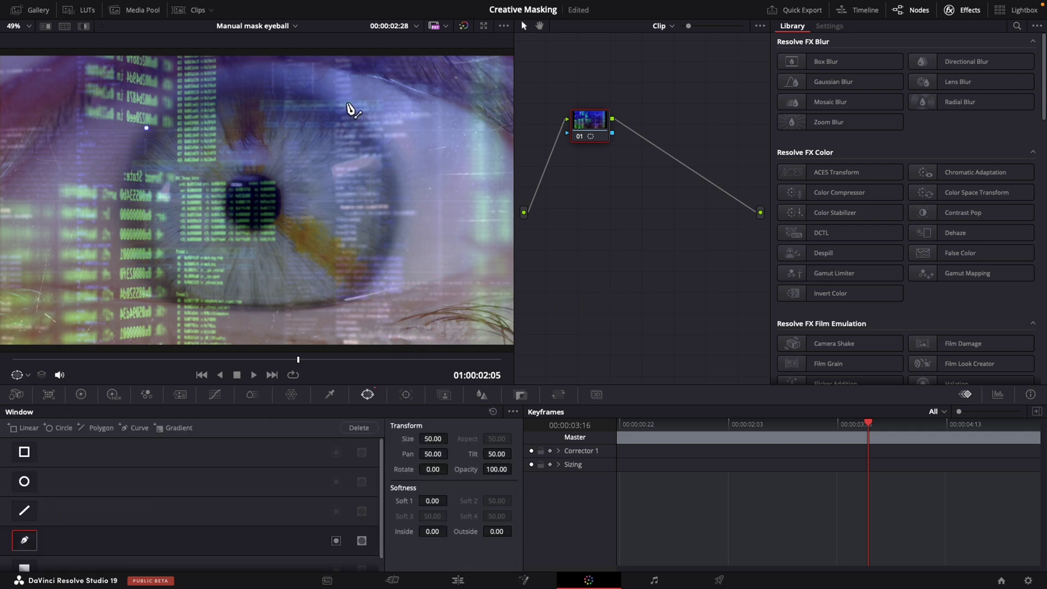
left_click(346, 102)
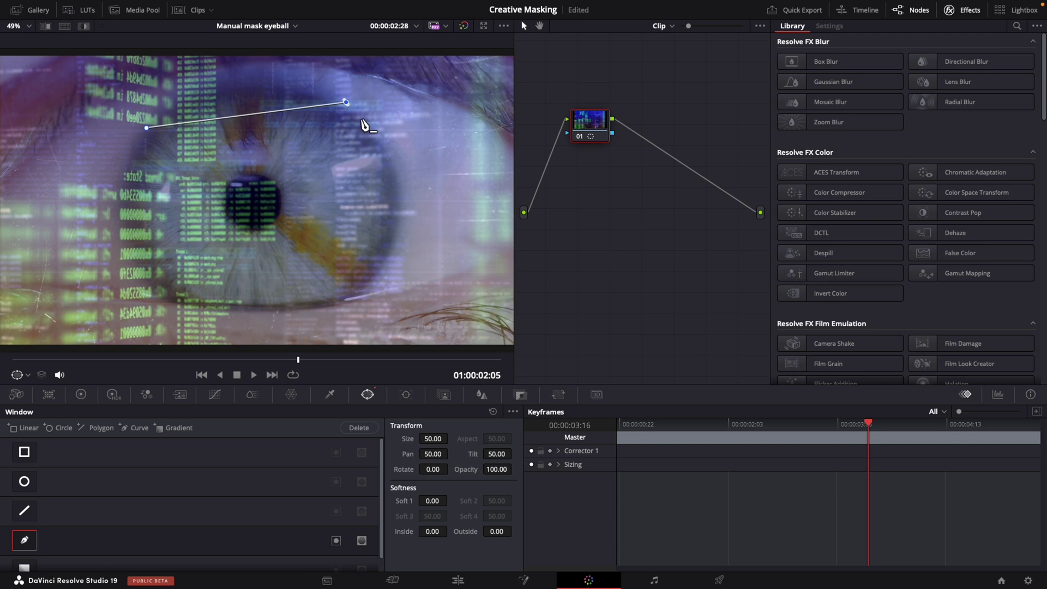
left_click_drag(362, 120, 463, 183)
left_click_drag(395, 234, 356, 297)
mouse_move(241, 306)
left_mouse_down()
mouse_move(224, 298)
mouse_move(249, 305)
left_mouse_up()
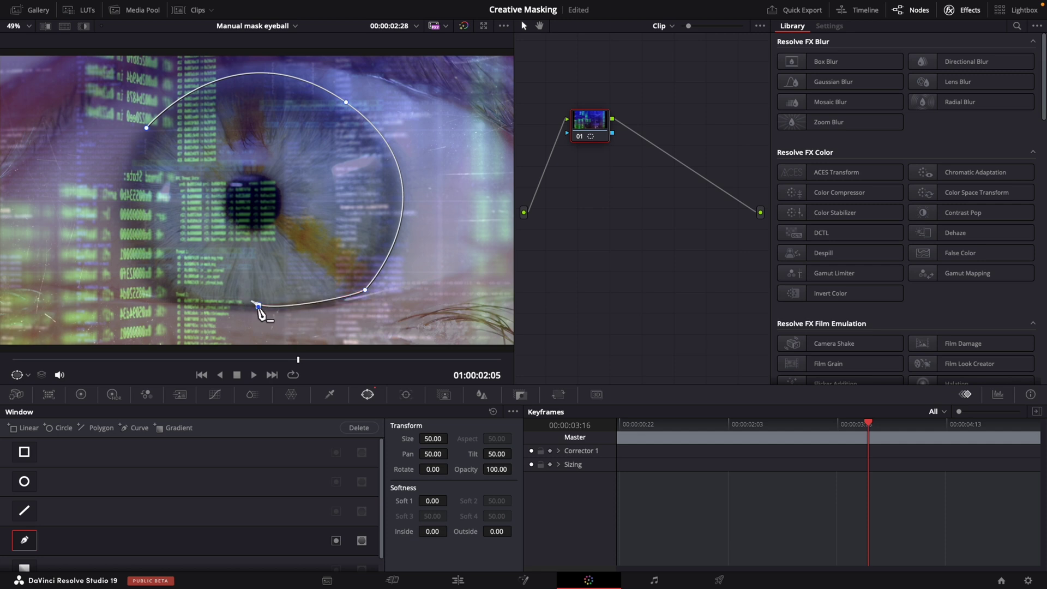
left_click(151, 282)
left_click_drag(135, 141, 158, 118)
left_click(146, 128)
left_click_drag(151, 282, 149, 284)
left_click_drag(258, 307, 297, 307)
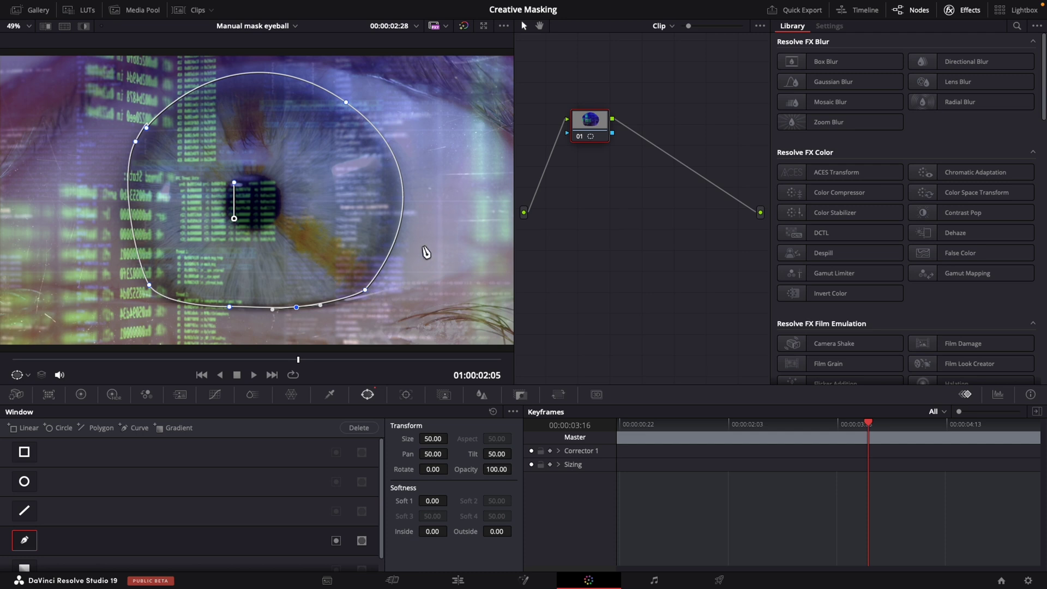
Add an alpha output to the node graph and connect node 01's alpha output to it
right_click(649, 250)
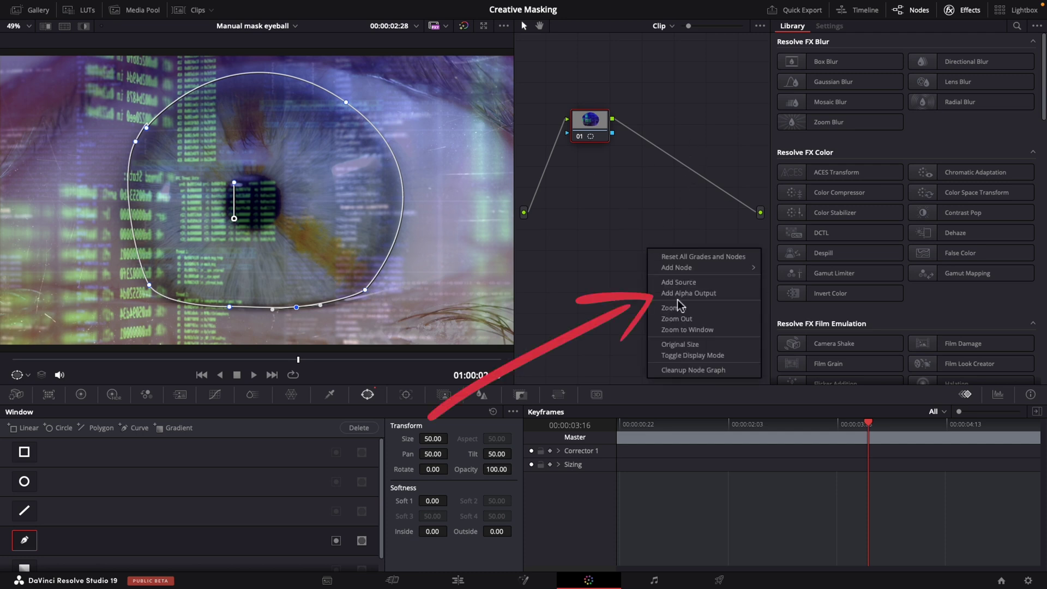
left_click(681, 294)
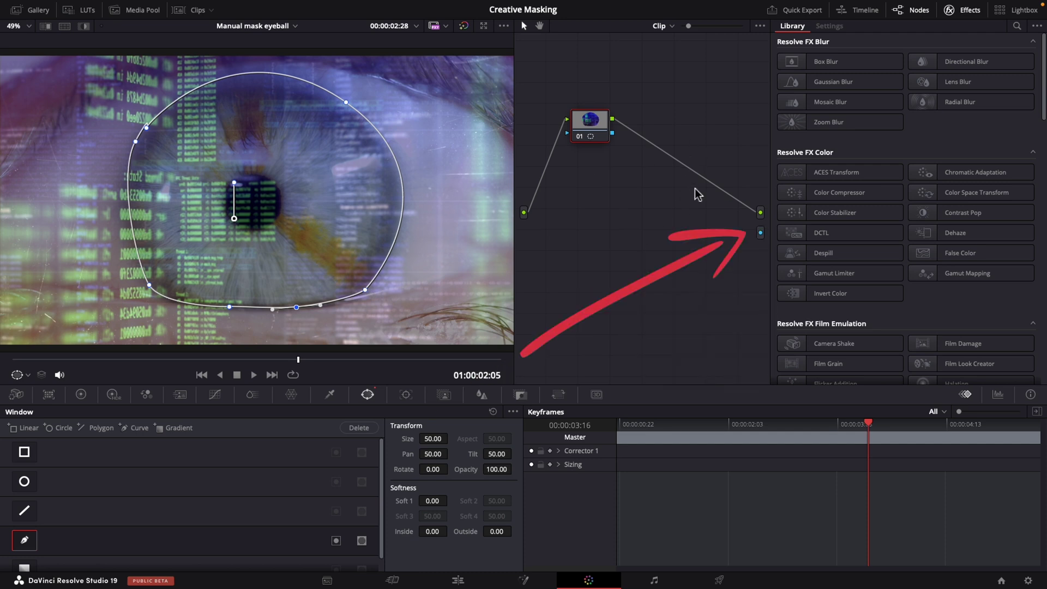
left_click_drag(691, 180, 760, 233)
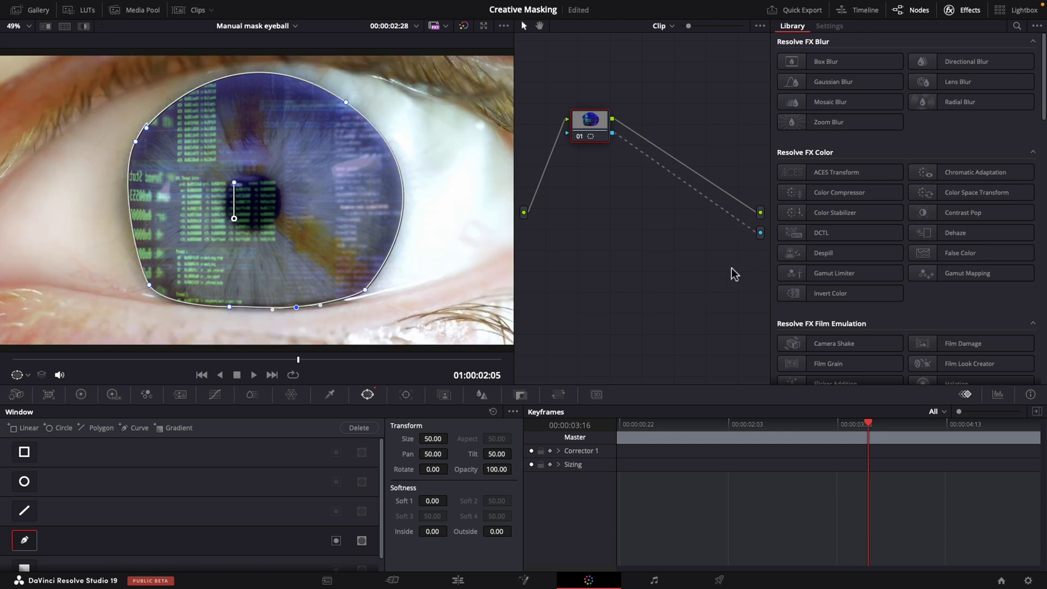
Turn off the viewer's window overlay and set the mask's Soft 1 softness to 6.34
left_click(18, 375)
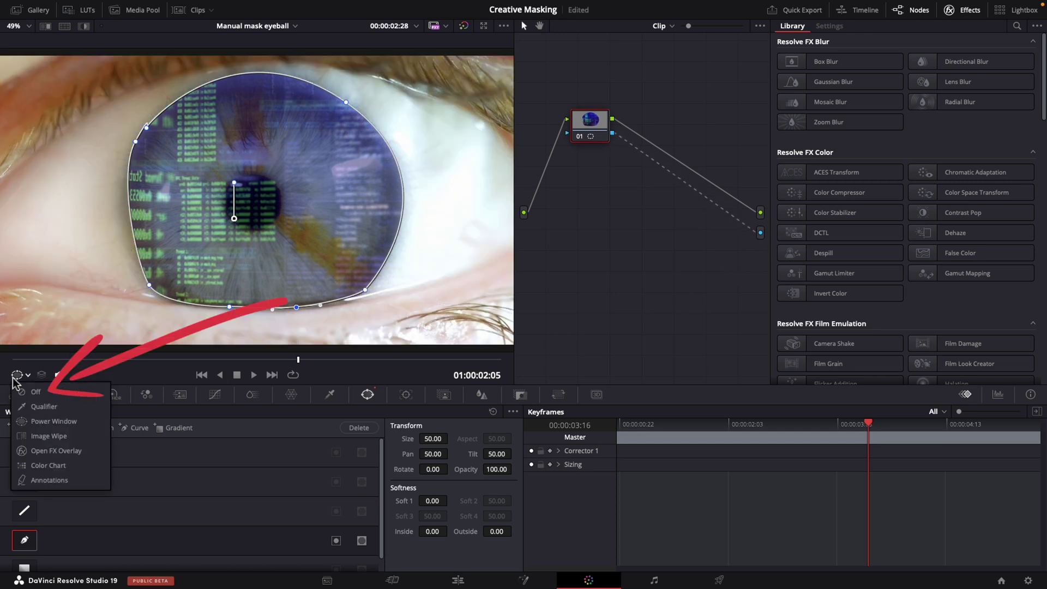
left_click(35, 394)
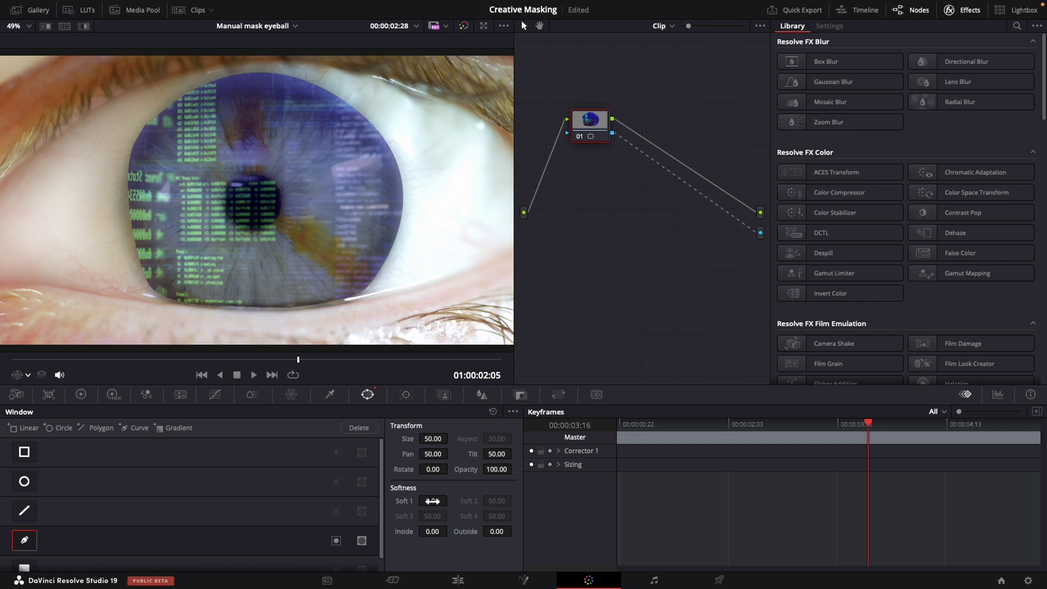
left_click_drag(451, 500, 450, 500)
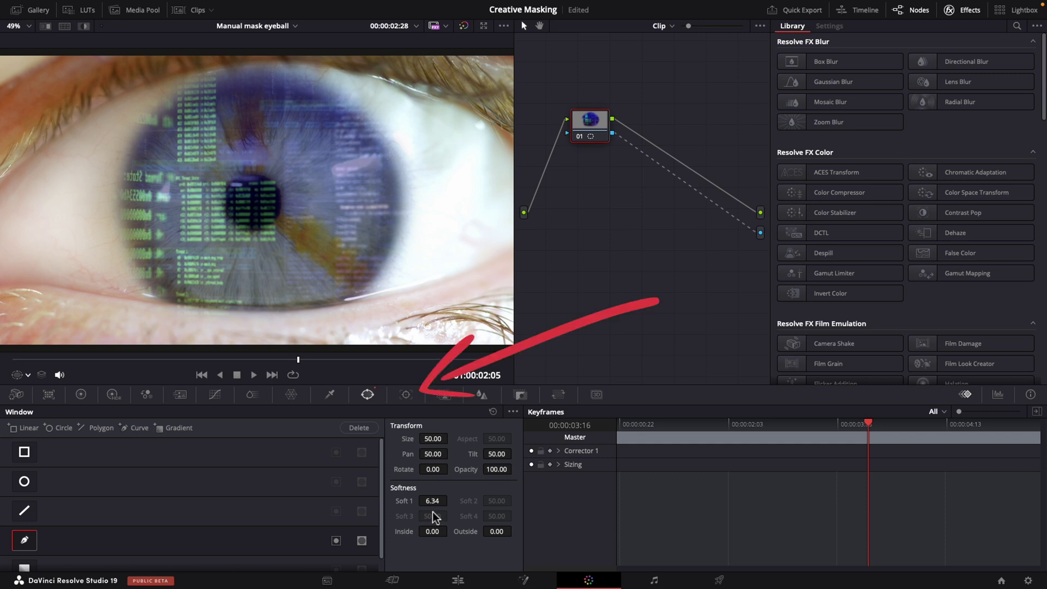
Track the iris window forward and in reverse through the whole clip
left_click(405, 395)
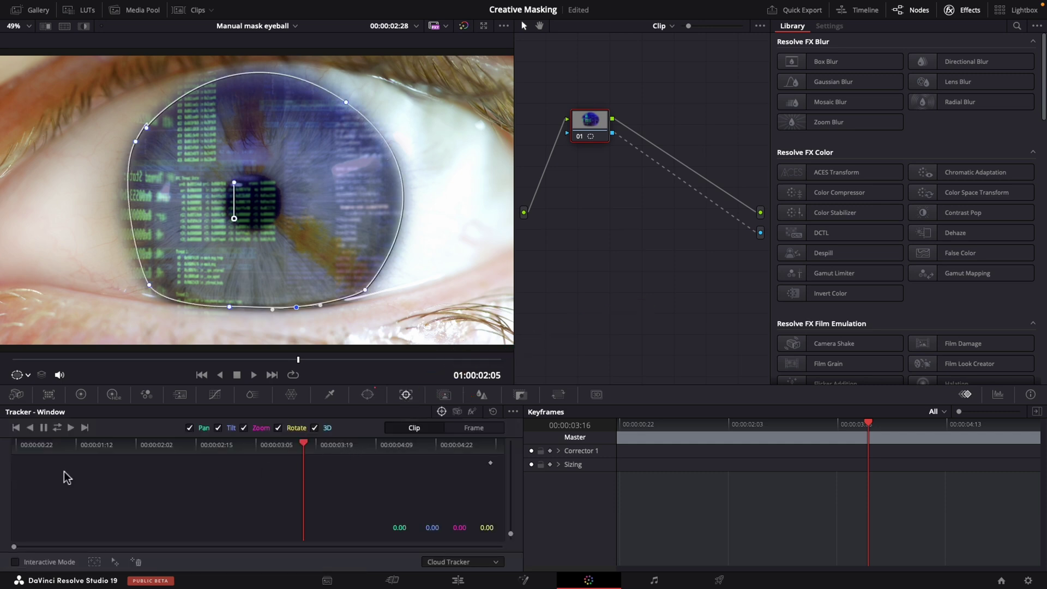
left_click(58, 428)
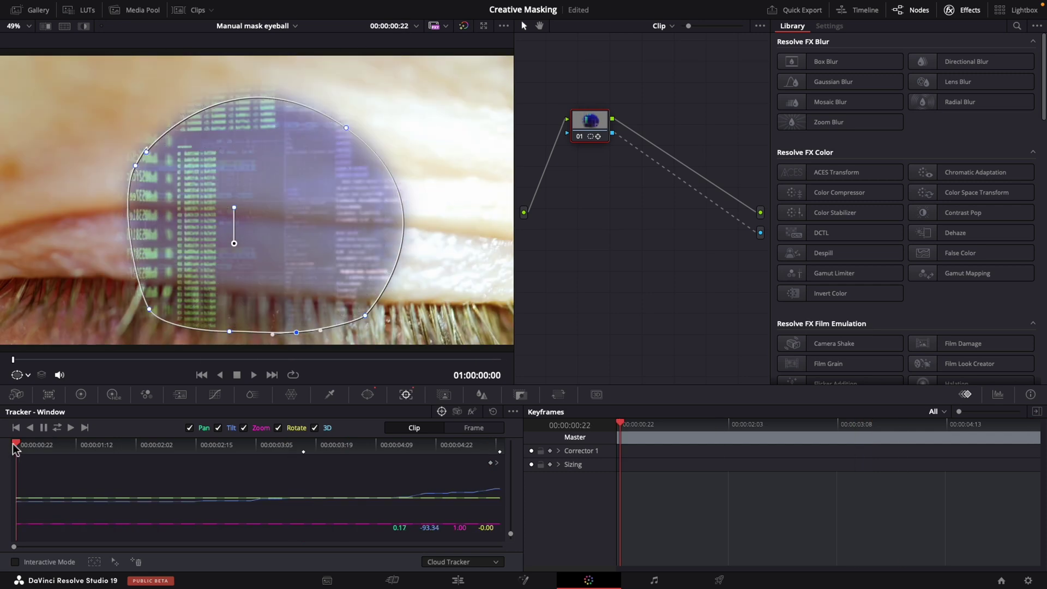
In the tracker's Frame mode, move the mask back over the iris at 01:00:01:19 and 01:00:01:08
left_click(474, 427)
left_click_drag(15, 453, 255, 447)
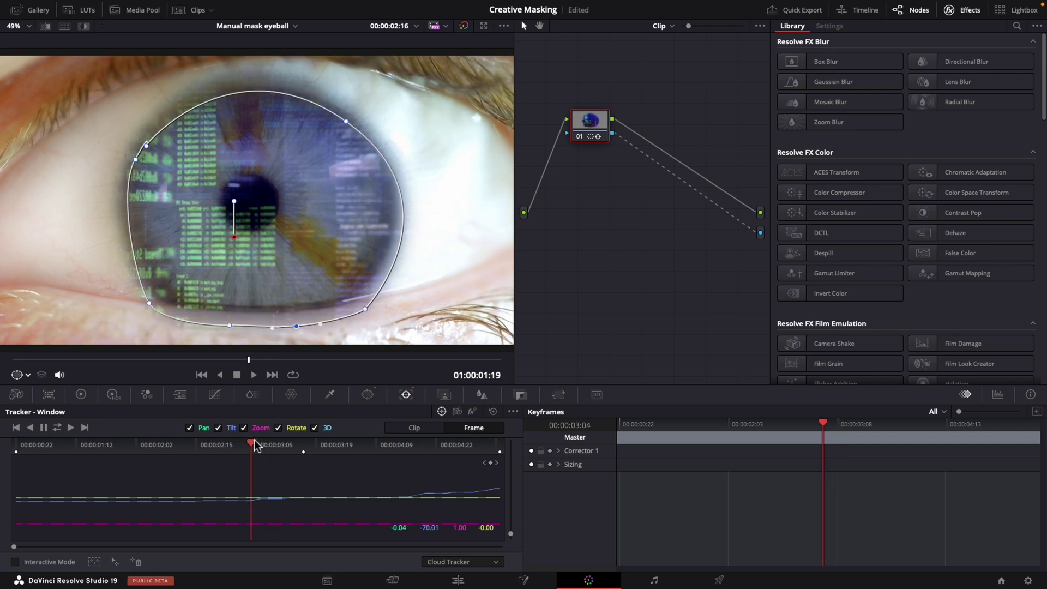
left_click_drag(260, 233, 257, 217)
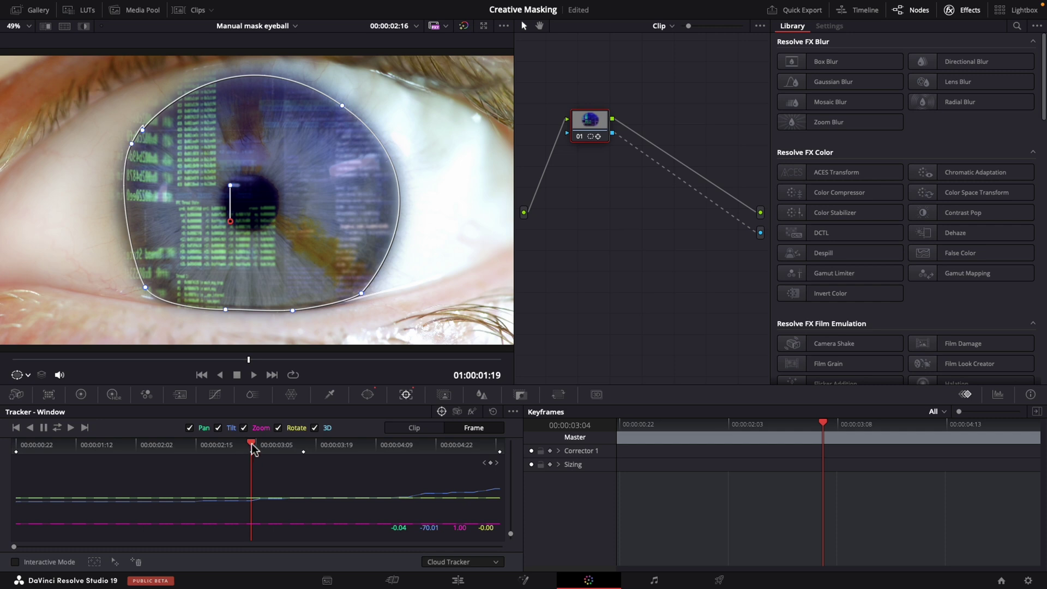
left_click_drag(252, 445, 194, 452)
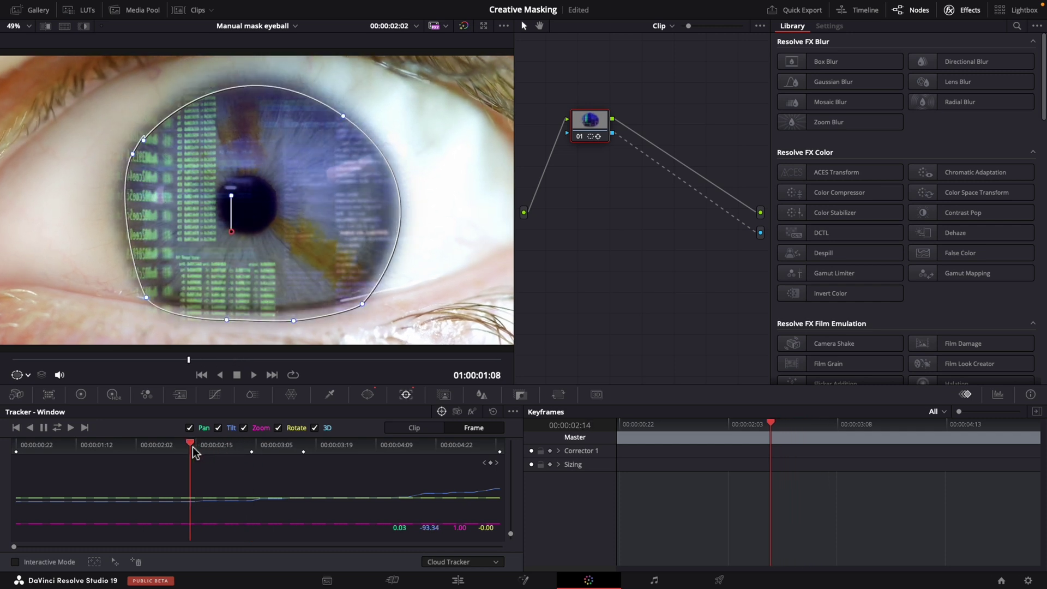
left_click_drag(251, 267, 249, 257)
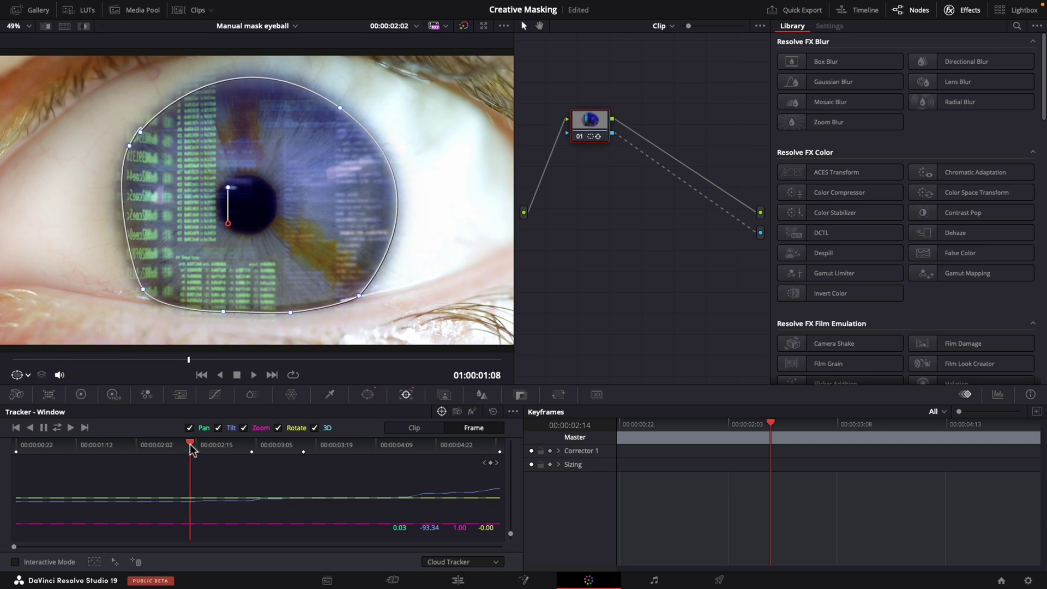
Realign the mask with the iris on the frames before 01:00:01:08, including 01:00:00:22, working backwards
left_click_drag(191, 450, 154, 446)
left_click_drag(246, 275, 247, 265)
left_click_drag(152, 444, 143, 445)
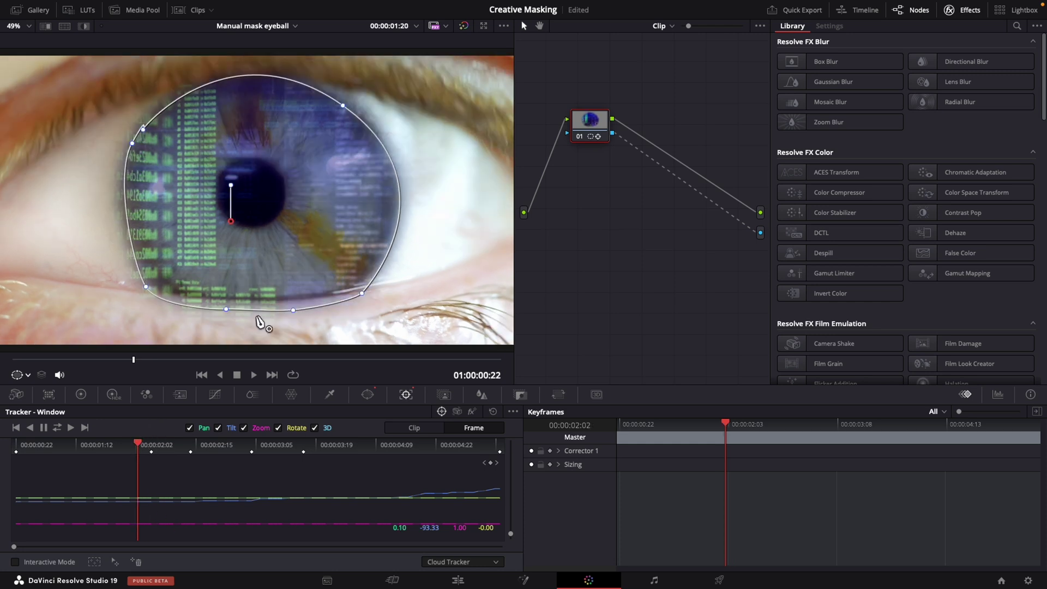
left_click_drag(284, 294, 284, 285)
left_click_drag(348, 124, 353, 131)
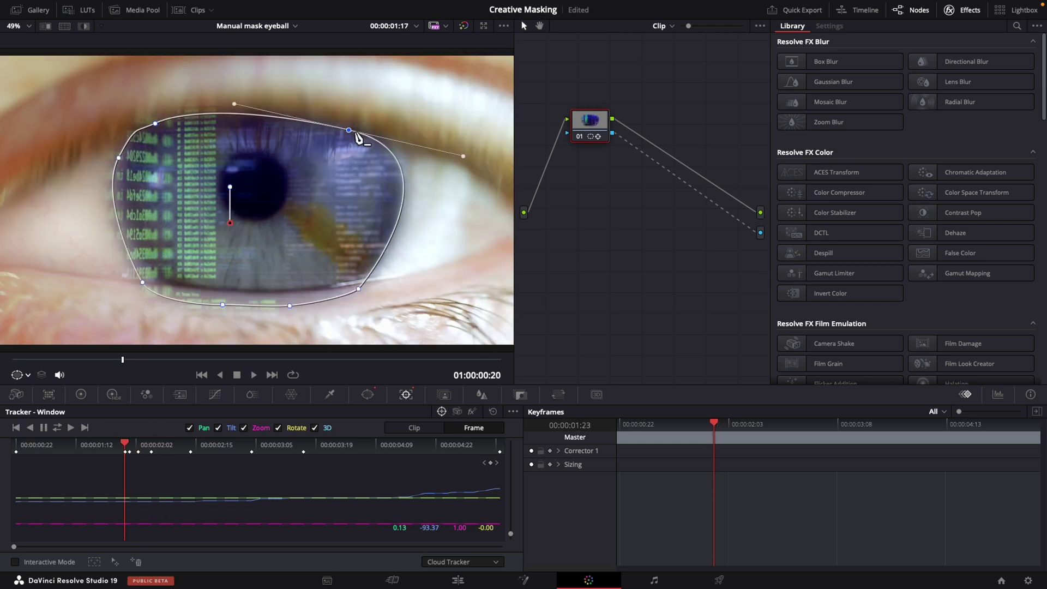
Reshape the mask at 01:00:00:20, pulling its lower and side points in to the visible iris
left_click_drag(290, 299, 290, 291)
left_click_drag(367, 284, 365, 278)
left_click_drag(224, 298, 224, 291)
left_click_drag(149, 275, 158, 271)
left_click_drag(121, 173, 128, 177)
left_click_drag(129, 141, 136, 142)
At 01:00:00:19, adjust the mask's lower, upper and side points to follow the partly closed eyelids
key("Left")
left_click_drag(224, 291, 227, 282)
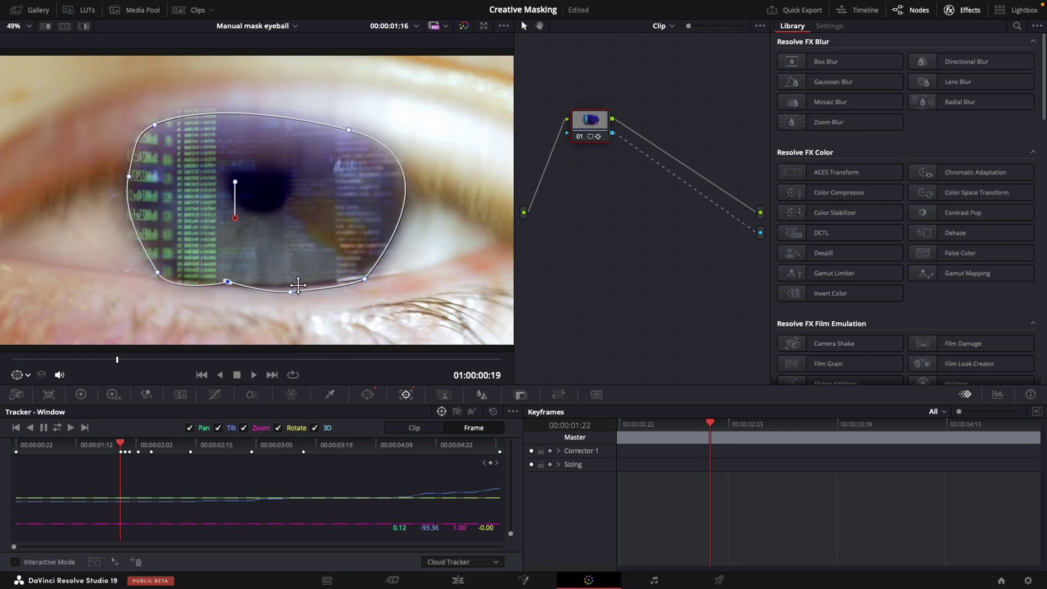
left_click_drag(290, 291, 296, 284)
left_click_drag(348, 131, 343, 158)
left_click_drag(155, 125, 190, 156)
left_click_drag(128, 178, 139, 206)
left_click_drag(190, 155, 171, 165)
left_click_drag(343, 158, 338, 163)
Narrow the mask to the nearly closed eye opening on the frames from 01:00:00:18 back towards 01:00:00:16
key("Left")
left_click_drag(167, 170, 205, 232)
left_click_drag(140, 206, 159, 236)
left_click_drag(158, 273, 151, 265)
left_click_drag(228, 282, 225, 278)
left_click_drag(296, 284, 298, 278)
left_click_drag(365, 279, 376, 272)
left_click_drag(338, 163, 311, 222)
left_click_drag(205, 233, 221, 224)
left_click_drag(212, 231, 196, 225)
left_click(106, 443)
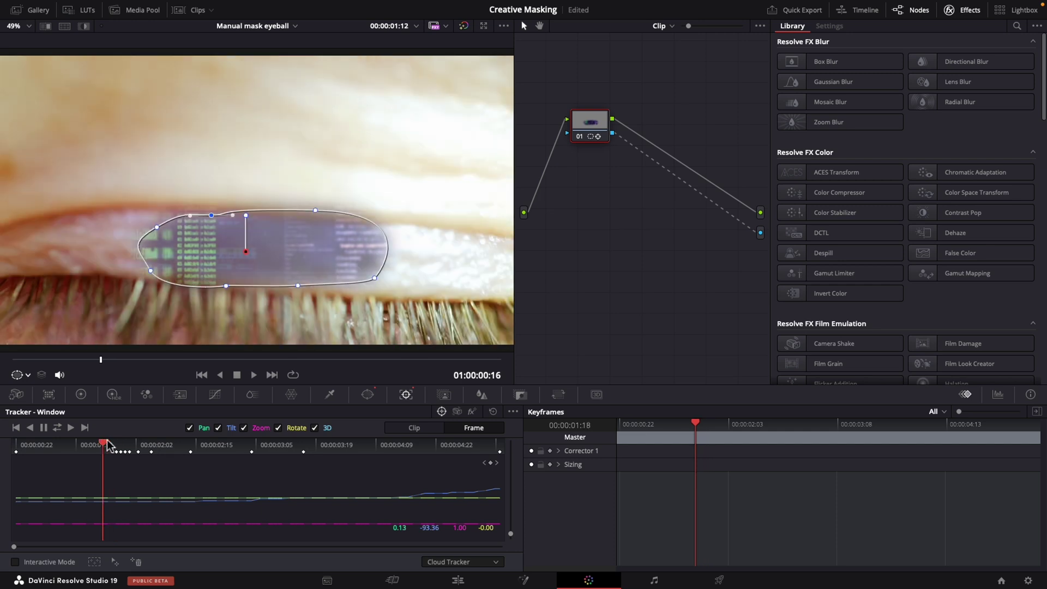
Back on the Edit page, trim the start of the computer-code clip to about 01:00:00:18
left_click(458, 580)
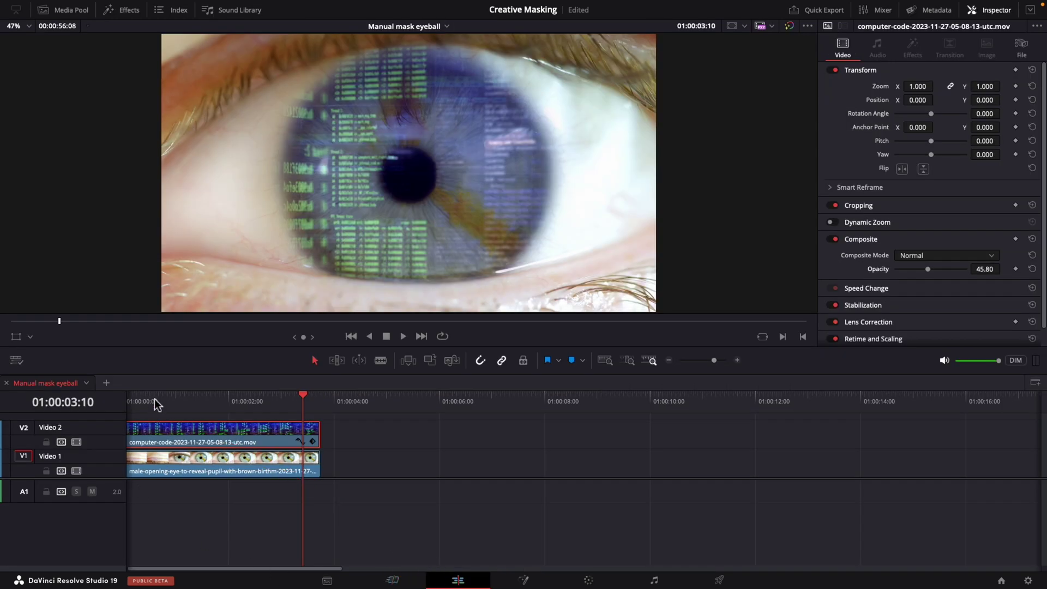
mouse_move(155, 401)
left_mouse_down()
mouse_move(123, 404)
mouse_move(166, 406)
left_mouse_up()
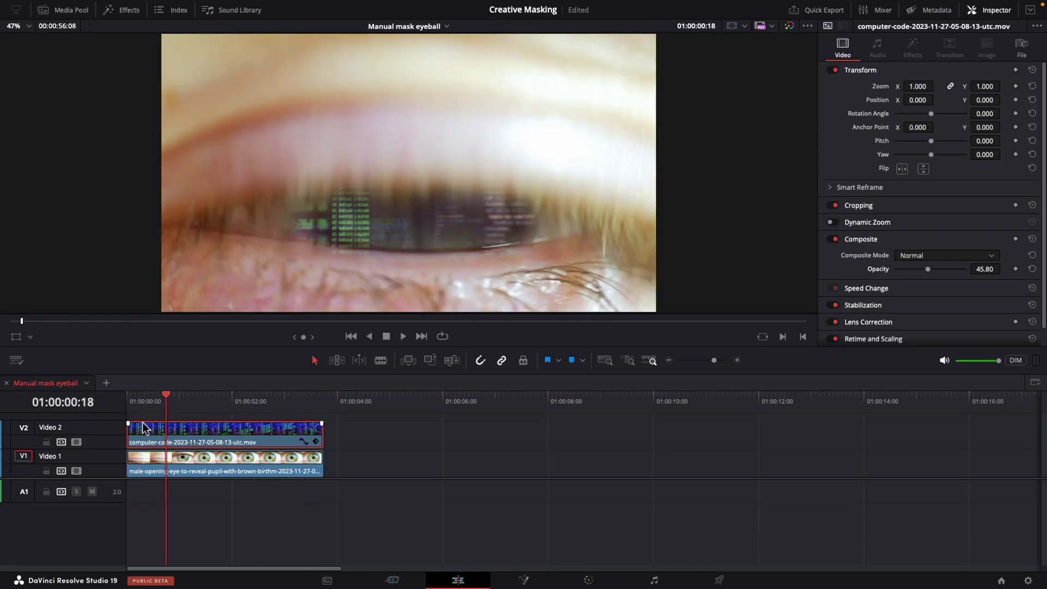
left_click_drag(137, 439, 167, 440)
key("Left")
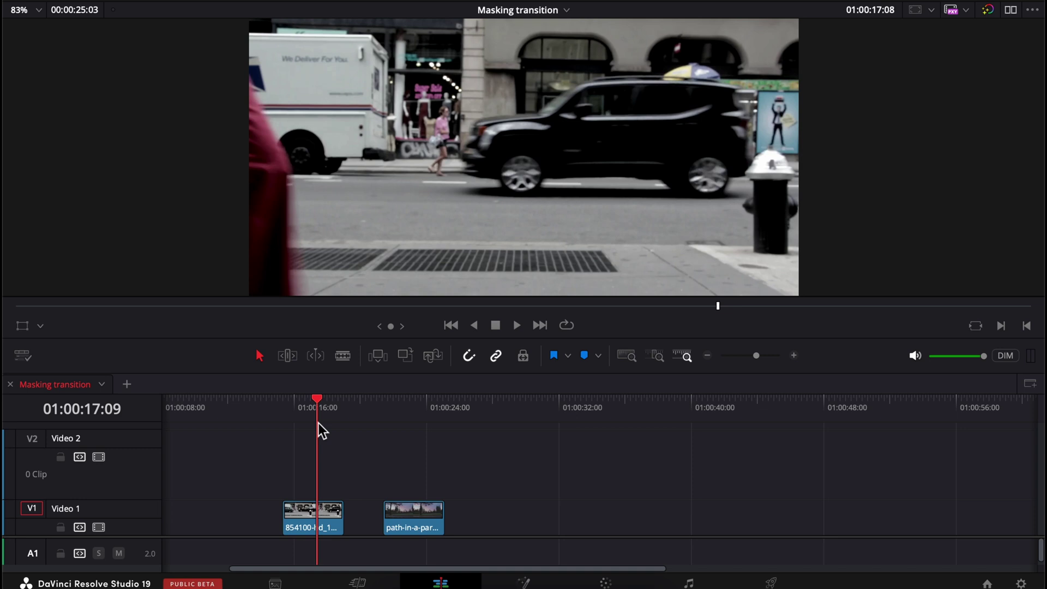
In the Masking transition timeline, stack the street clip on Video 2 directly above the park path clip
left_click_drag(319, 423, 332, 425)
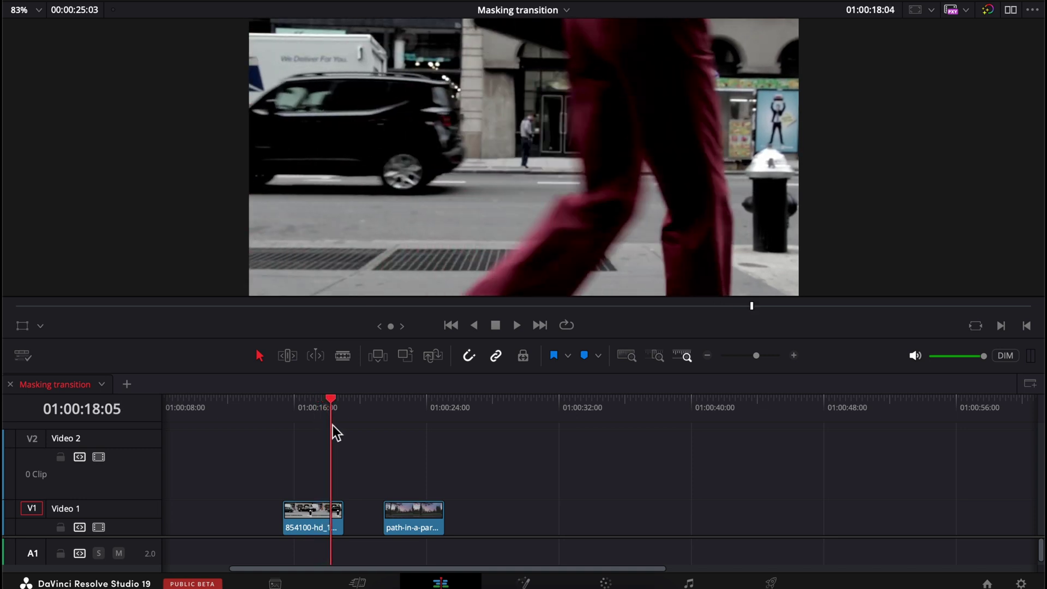
left_click_drag(332, 425, 322, 446)
left_click_drag(313, 519, 409, 498)
On the Color page at 01:00:23:16, draw a closed four-point curve window around the street clip's entire frame
left_click(420, 420)
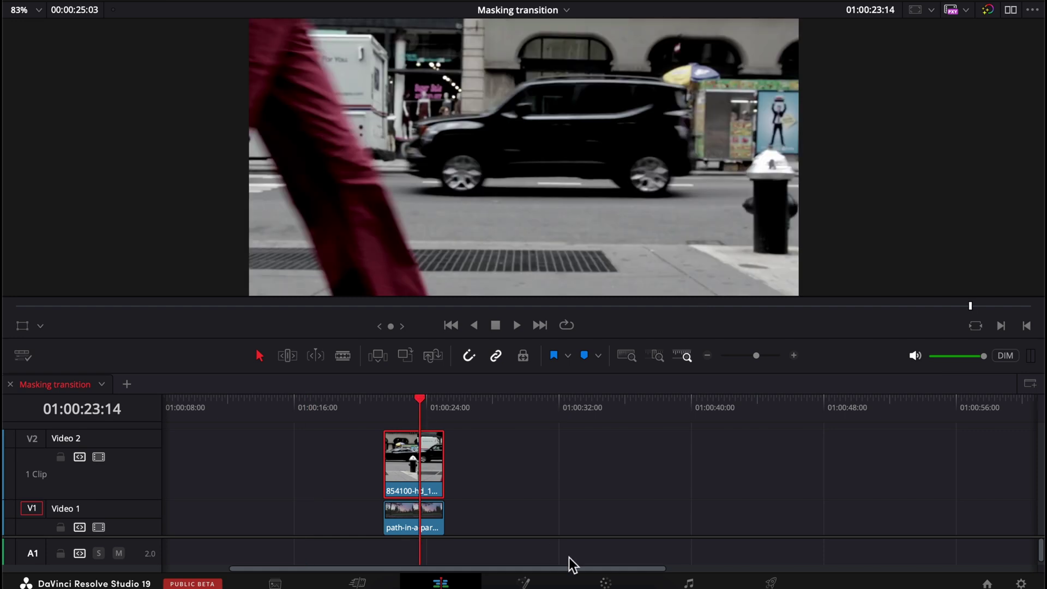
left_click(606, 582)
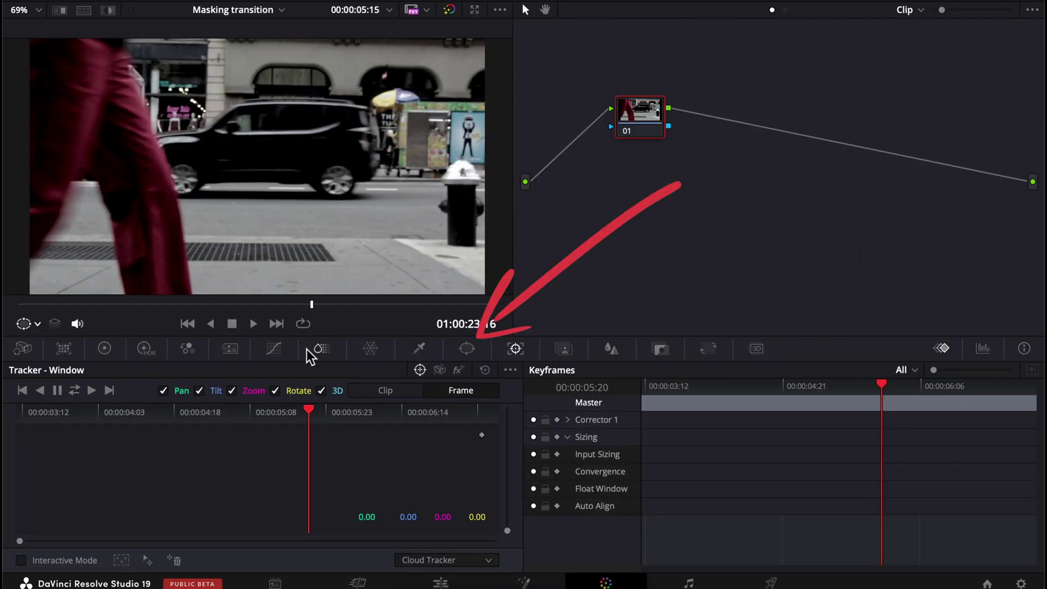
left_click(467, 348)
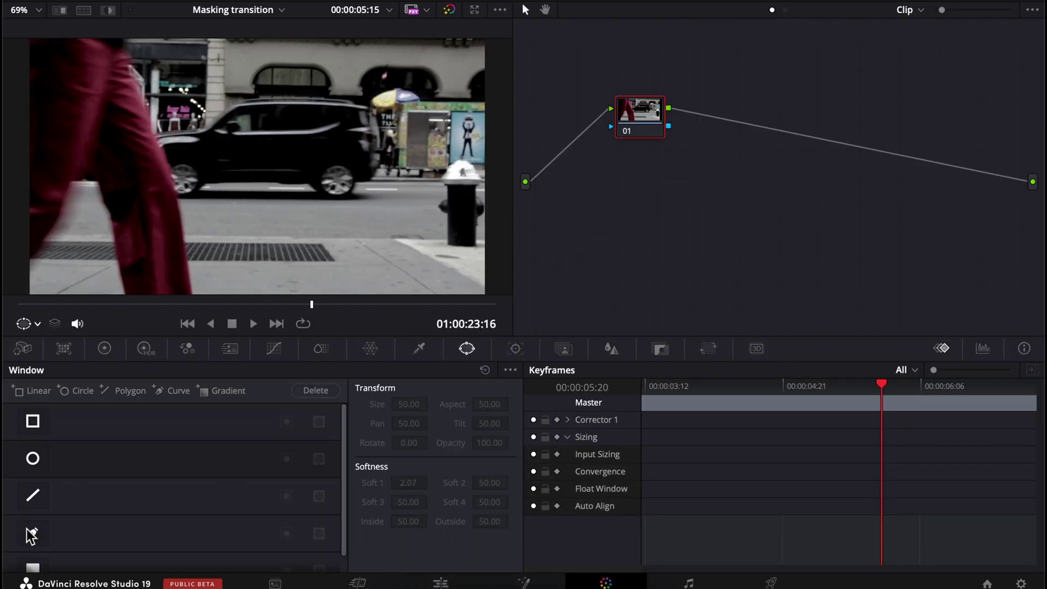
left_click(33, 534)
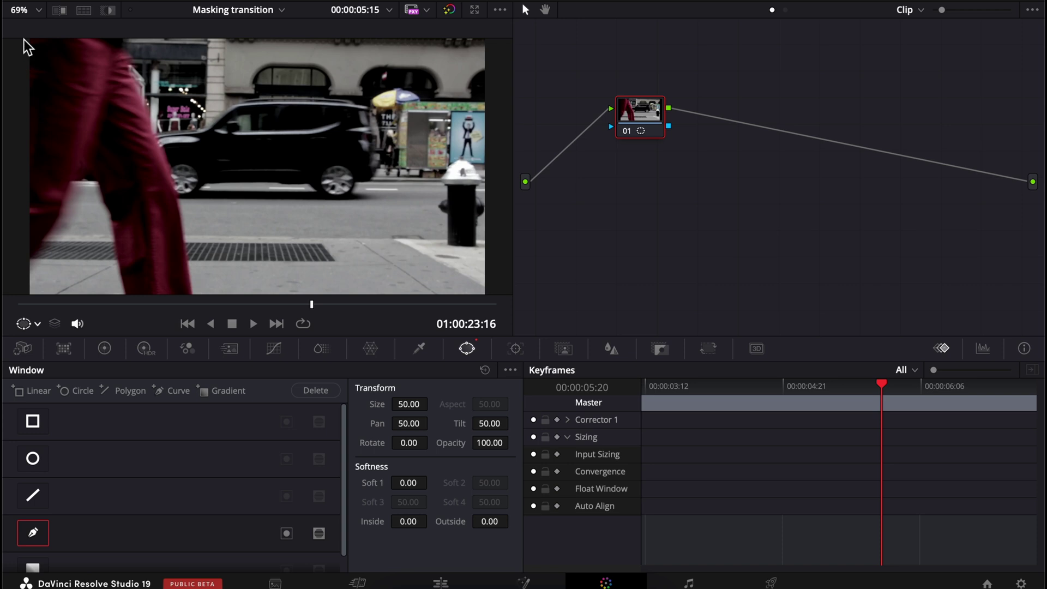
scroll(24, 39, "down", 2)
left_click(77, 65)
left_click(76, 276)
left_click(438, 267)
left_click(437, 53)
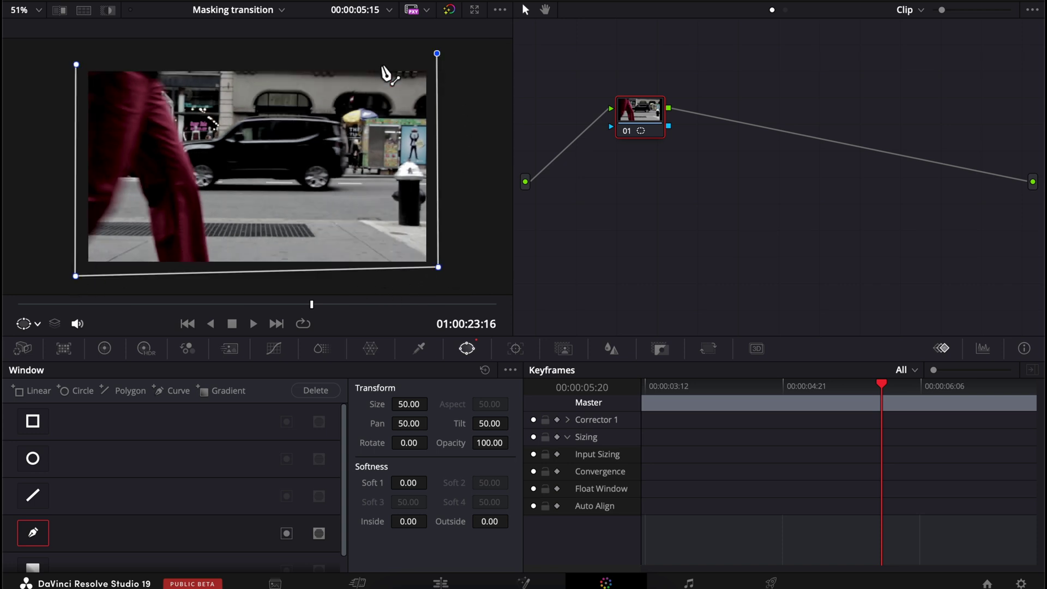
left_click(77, 64)
In the window tracker, switch to Frame mode and set a keyframe for the full-frame window at 01:00:23:16
left_click(515, 348)
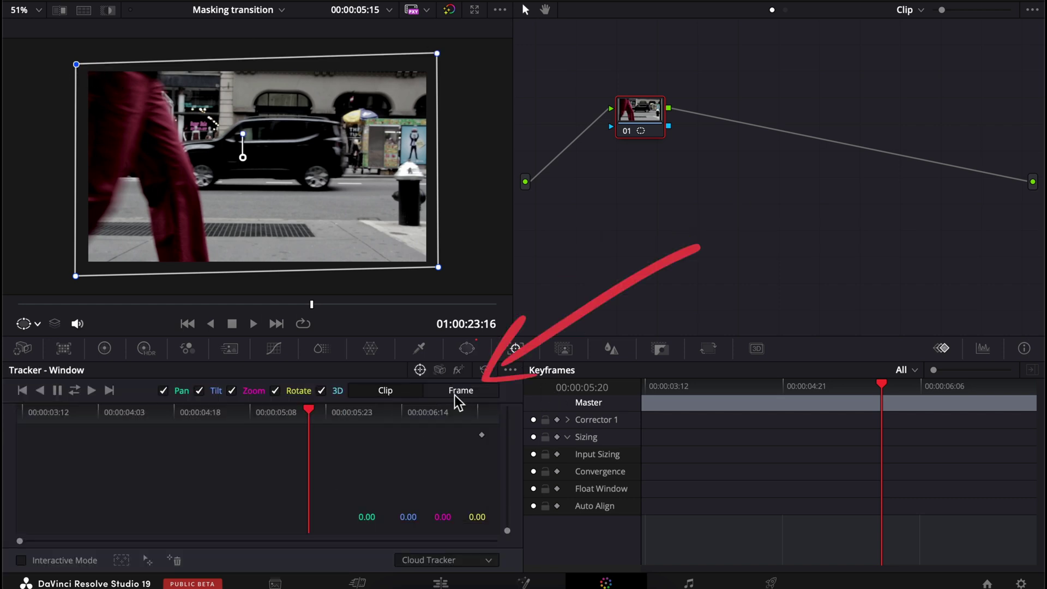
key("Right")
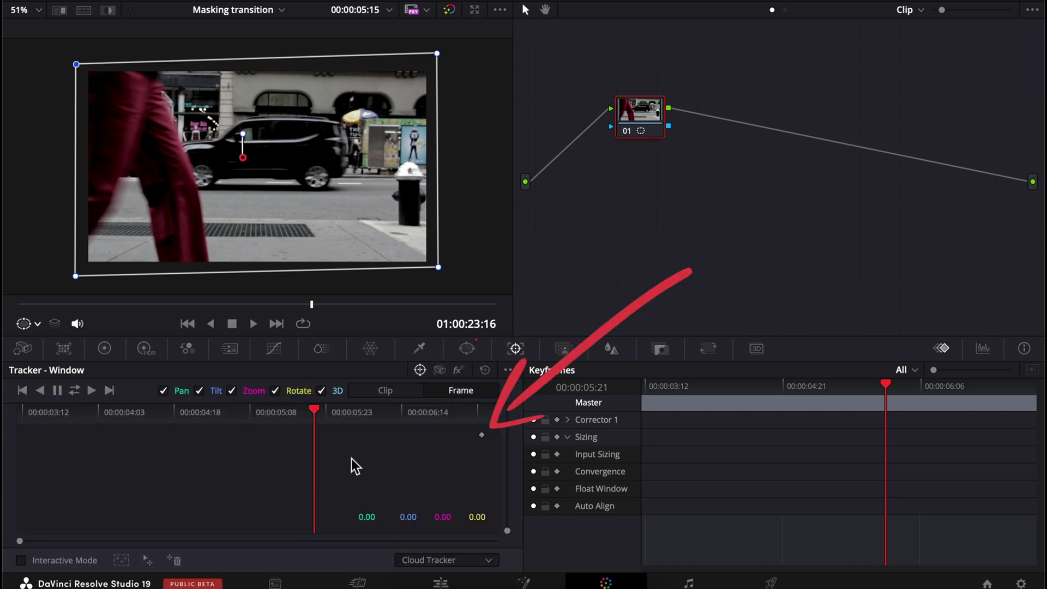
left_click(481, 435)
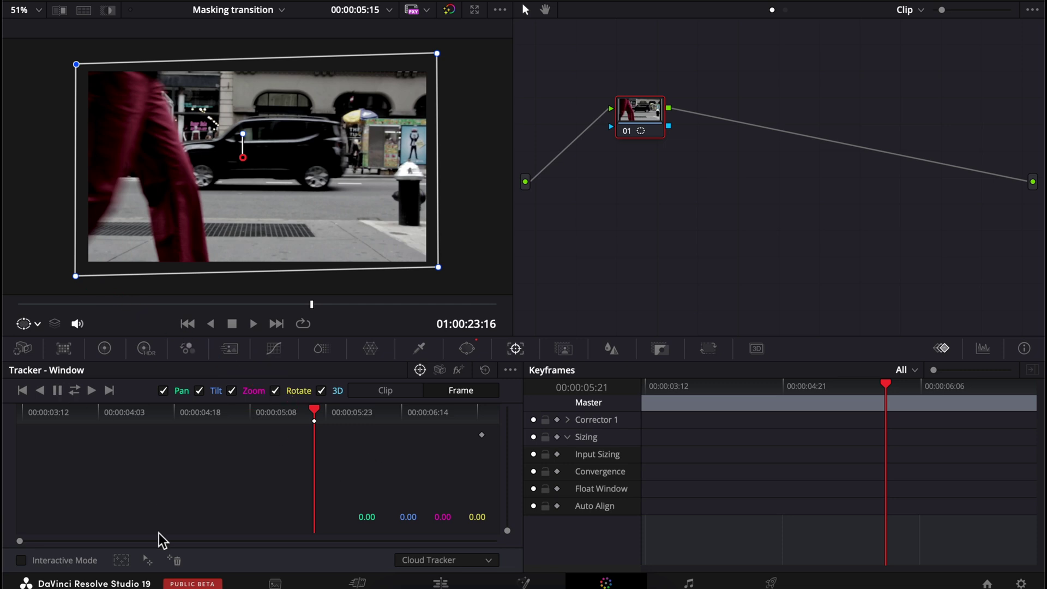
key("Left")
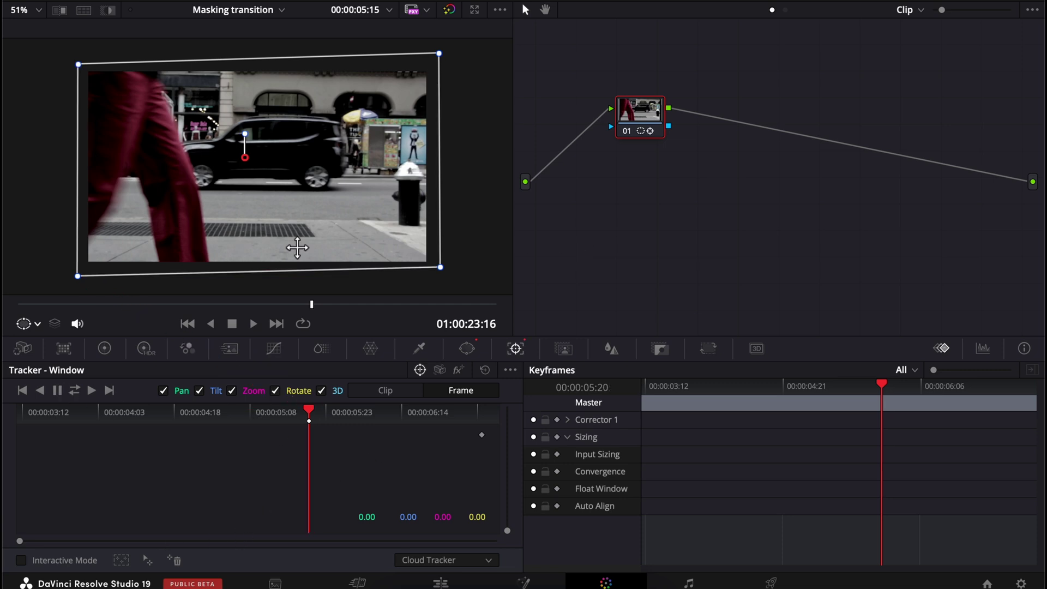
At 01:00:23:17, add points to the window's trailing edge and shape it along the back of the walker's red trousers
key("Right")
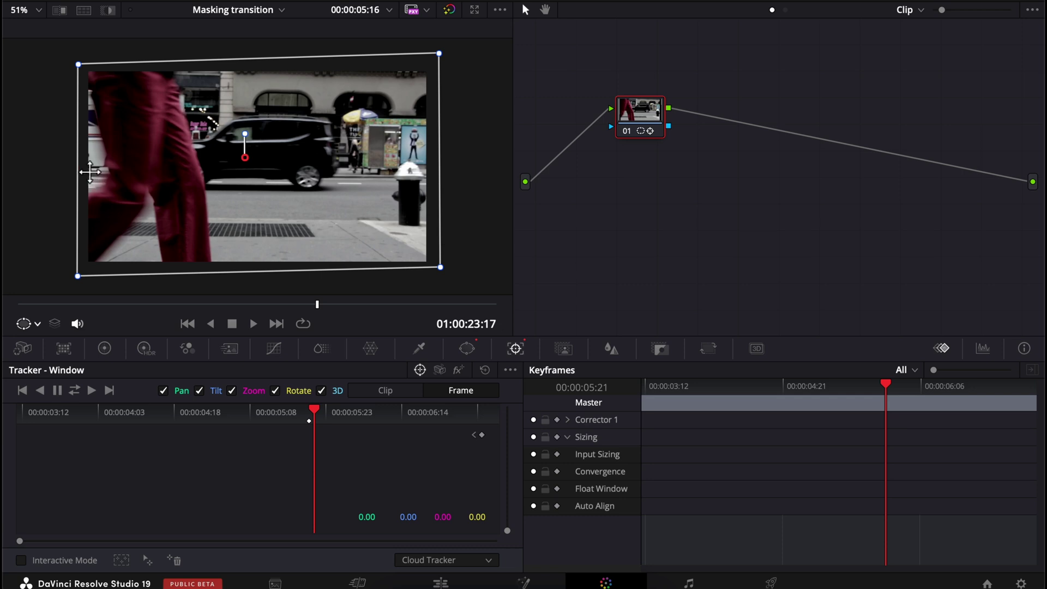
left_click_drag(79, 154, 108, 156)
mouse_move(80, 96)
left_mouse_down()
mouse_move(96, 109)
mouse_move(94, 95)
left_mouse_up()
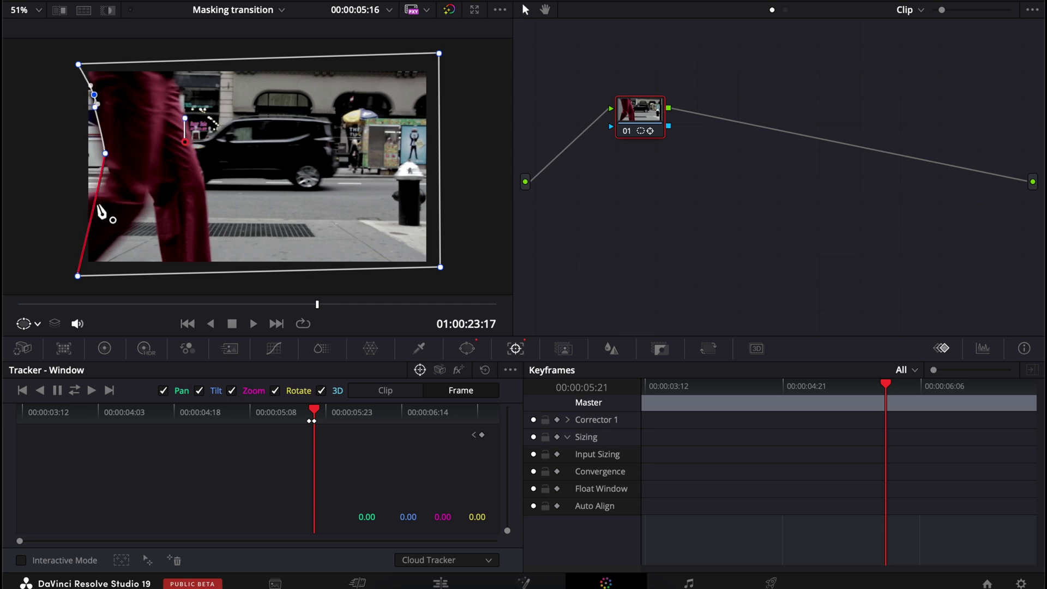
mouse_move(99, 183)
left_mouse_down()
mouse_move(104, 216)
mouse_move(80, 200)
mouse_move(106, 187)
left_mouse_up()
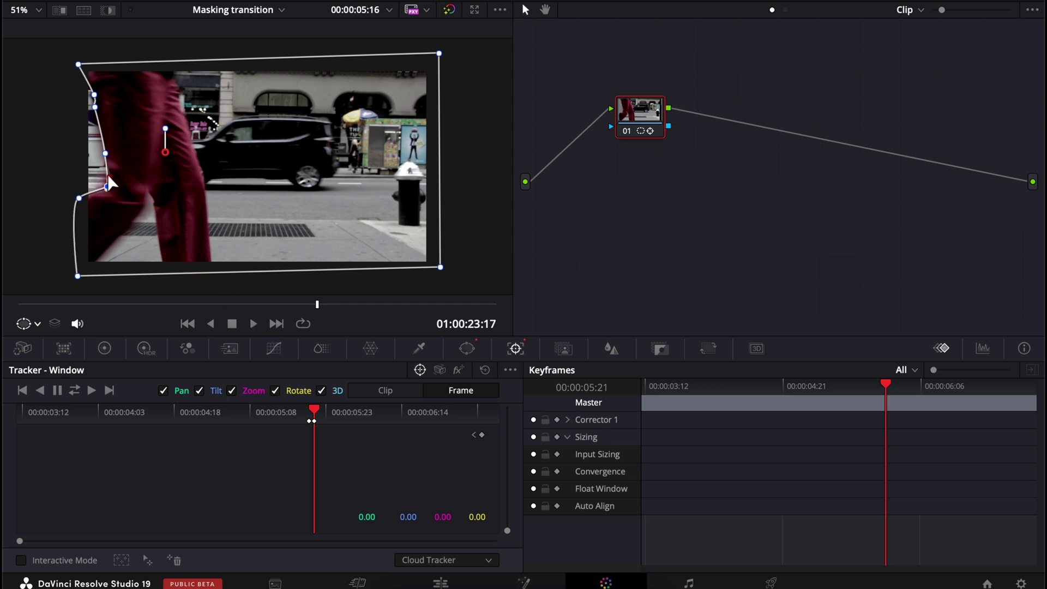
At 01:00:23:18, shift the whole window forward and adjust its points to follow the back of the trousers
key("Right")
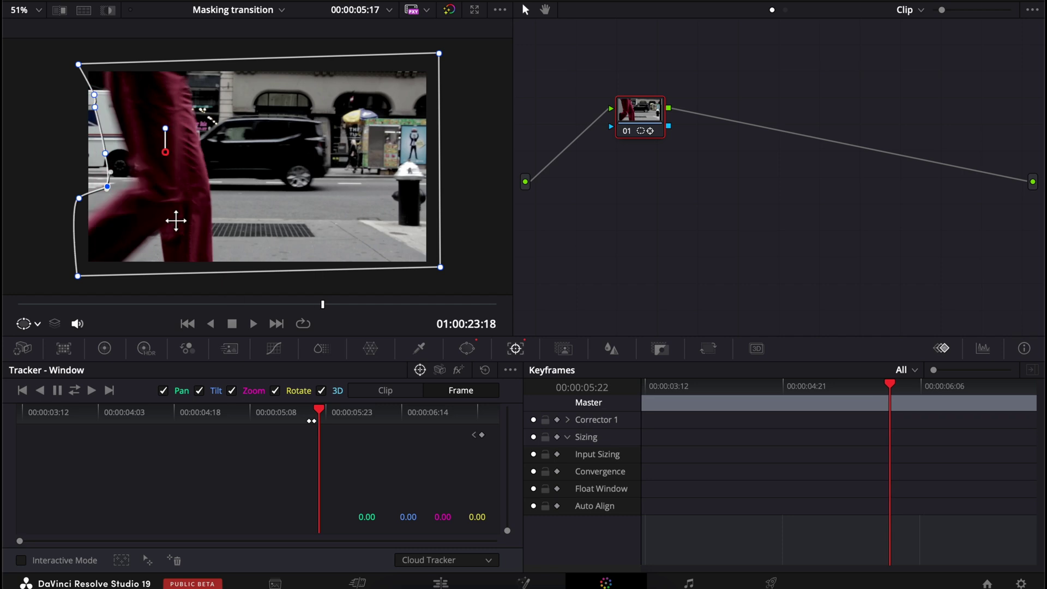
left_click_drag(171, 212, 190, 217)
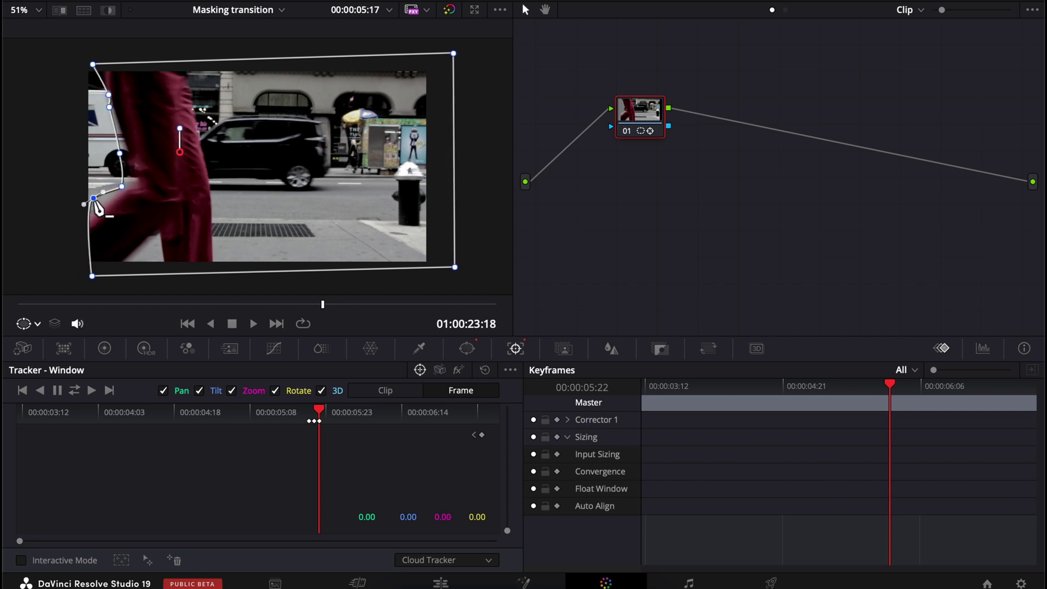
left_click_drag(93, 198, 89, 218)
left_click_drag(121, 187, 131, 162)
left_click_drag(109, 107, 115, 109)
left_click_drag(93, 65, 108, 90)
left_click_drag(134, 182, 133, 186)
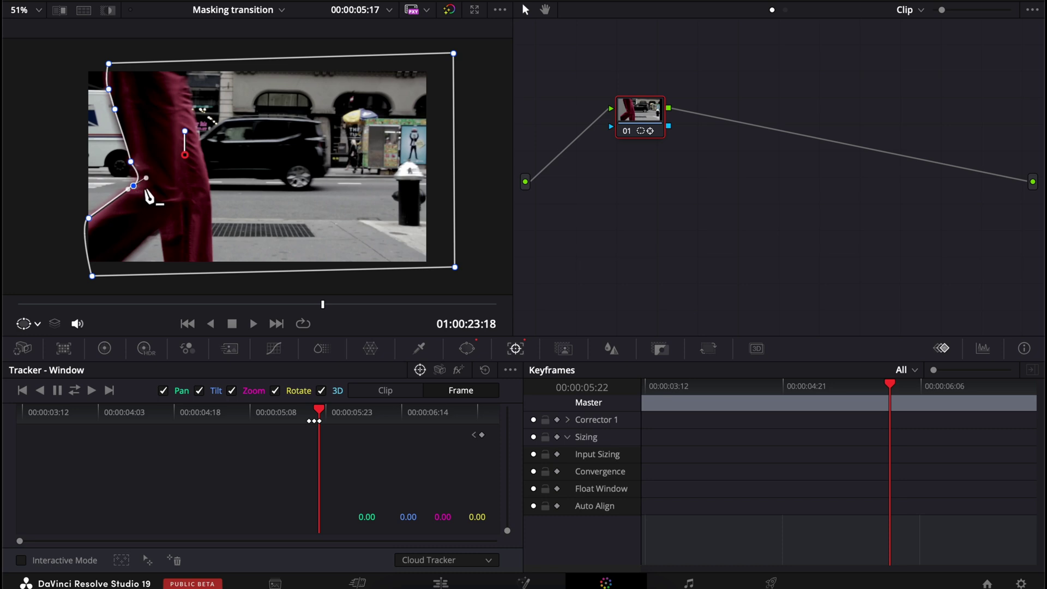
Add an alpha output to the street clip's node graph and turn off the window overlay in the viewer
right_click(702, 221)
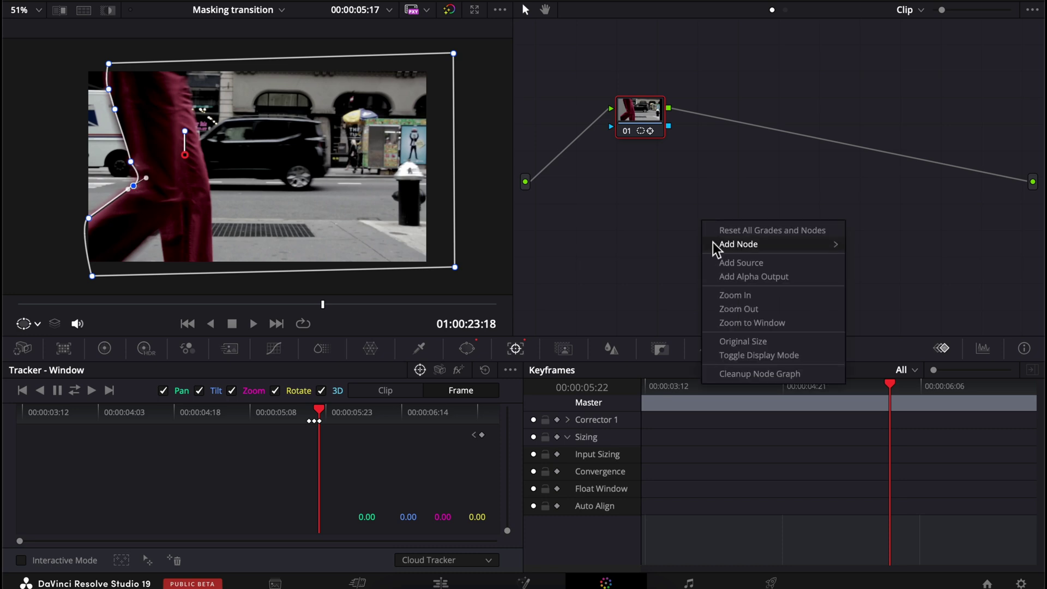
left_click(729, 277)
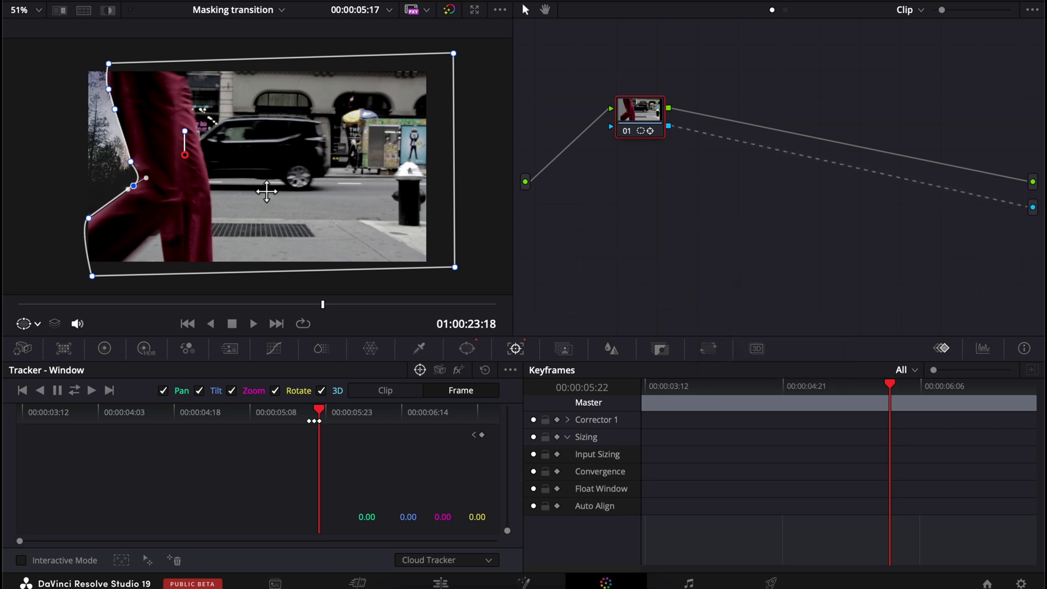
left_click(25, 326)
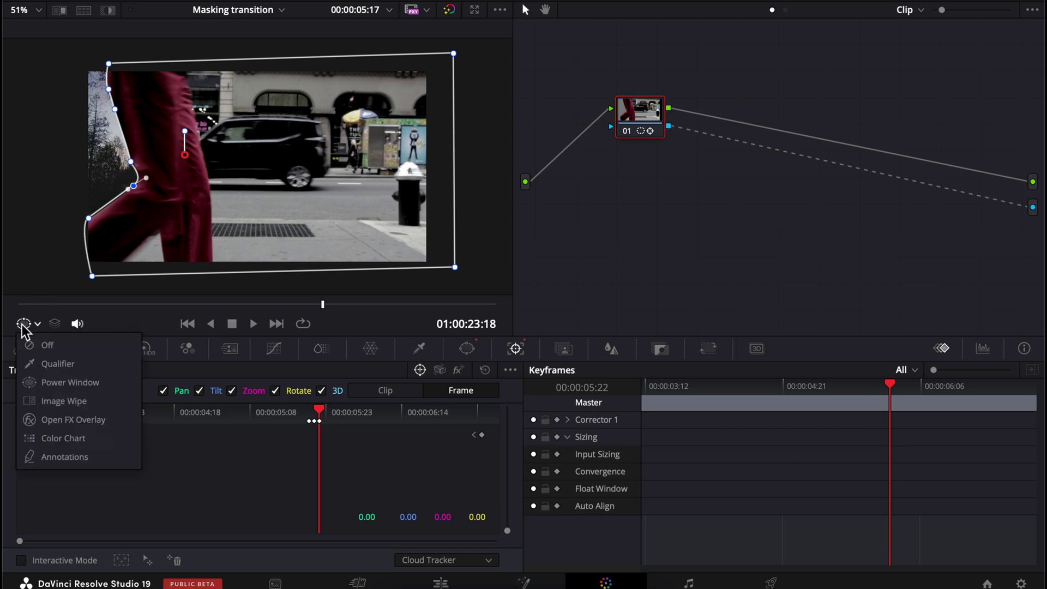
left_click(30, 346)
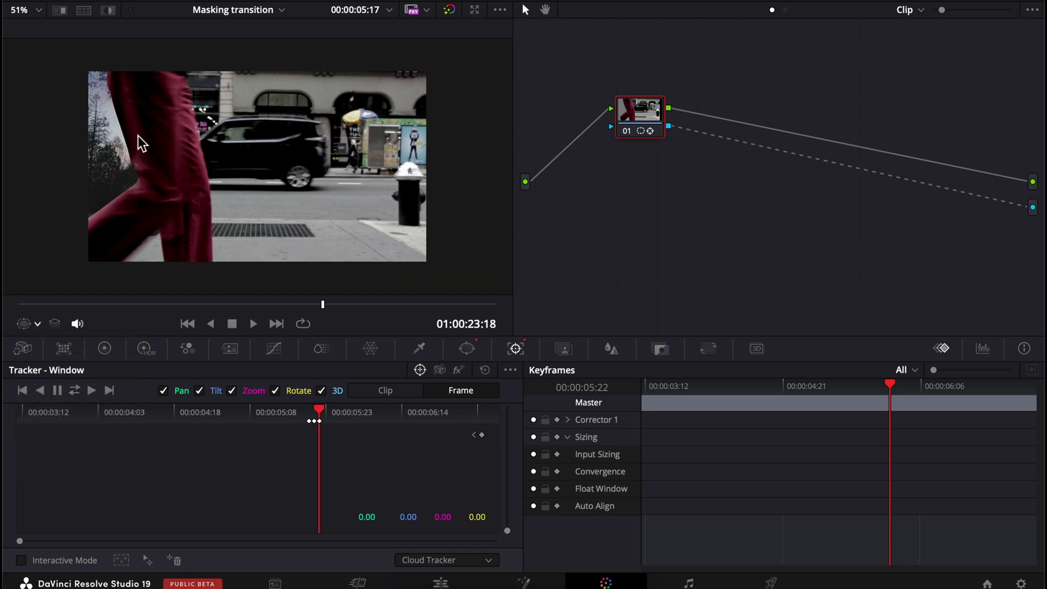
Slightly increase the window's Soft 1 value, turn the Power Window overlay back on and return to the tracker
scroll(143, 96, "up", 4)
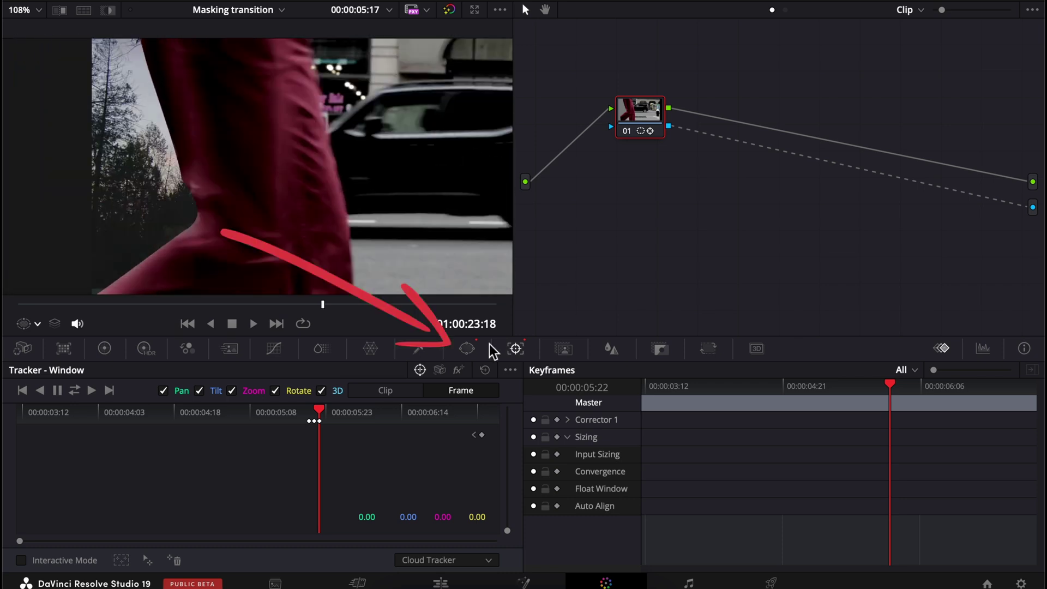
left_click(467, 348)
mouse_move(409, 482)
left_mouse_down()
mouse_move(421, 482)
mouse_move(410, 483)
left_mouse_up()
scroll(302, 166, "down", 2)
left_click(30, 324)
left_click(47, 380)
left_click(514, 349)
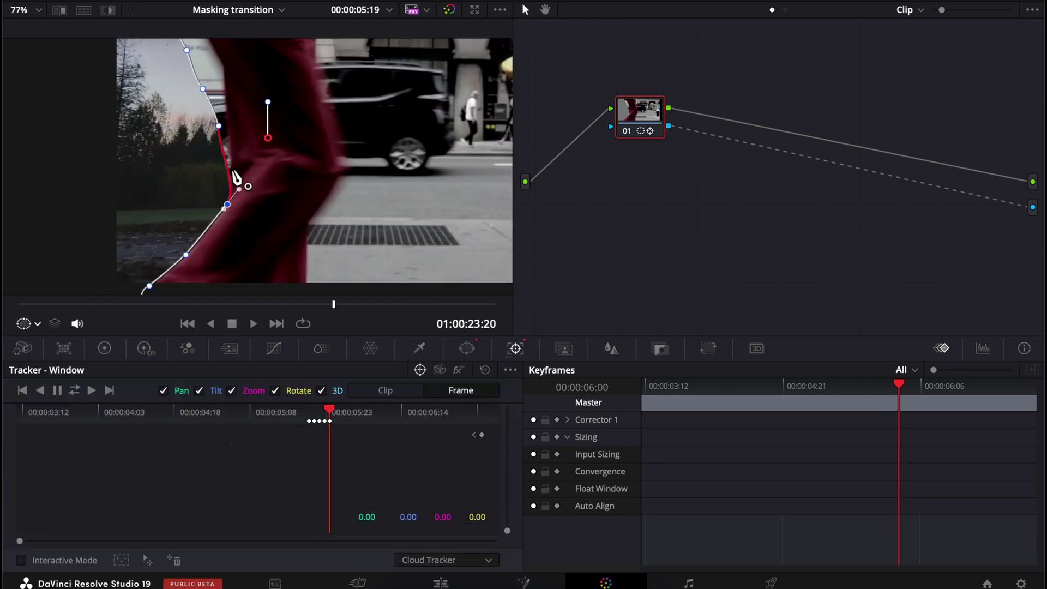
Frame by frame from 01:00:23:20 to 01:00:24:00, reshape the window's trailing edge to follow the back of the red trousers
left_click_drag(234, 175, 245, 169)
key("Right")
scroll(328, 147, "up", 3)
key("Right")
scroll(404, 240, "up", 4)
left_click_drag(404, 257, 401, 257)
scroll(377, 198, "down", 6)
key("Right")
scroll(374, 150, "up", 6)
scroll(355, 163, "down", 5)
key("Right")
scroll(330, 158, "up", 5)
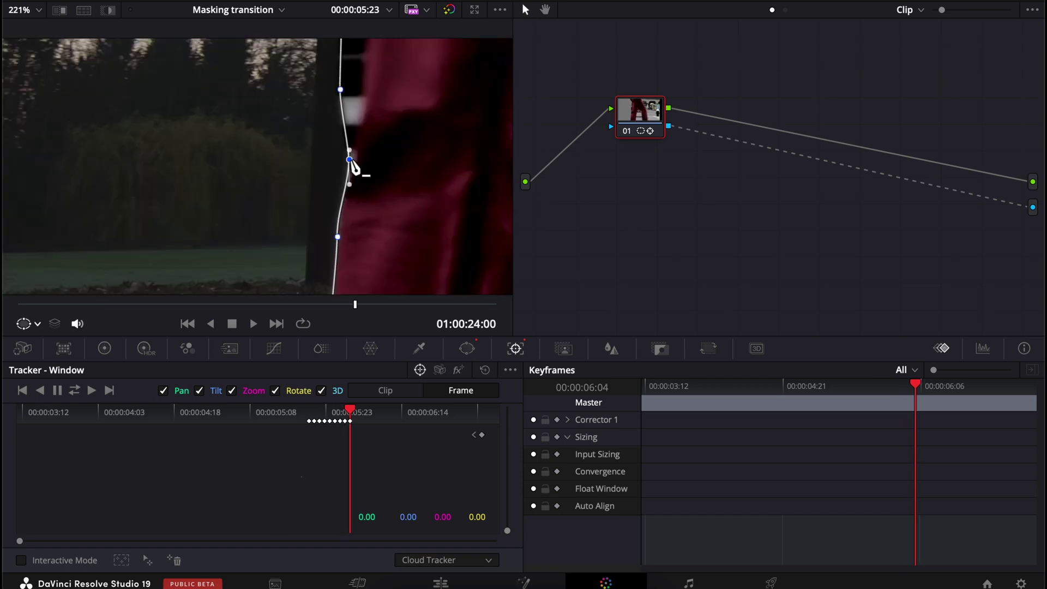
left_click_drag(355, 232, 379, 233)
scroll(381, 235, "down", 5)
Keep fitting the window behind the walker on each following frame through 01:00:24:21, where only the heel remains in the corner
key("Right")
key("Right")
key("Right")
key("Right")
key("Right")
key("Right")
left_click_drag(211, 191, 224, 203)
key("Right")
key("Right")
left_click_drag(230, 158, 280, 185)
key("Right")
key("Right")
scroll(289, 109, "down", 3)
key("Right")
key("Right")
scroll(248, 67, "up", 2)
key("Right")
key("Right")
key("Right")
key("Right")
key("Right")
key("Right")
key("Right")
key("Right")
key("Right")
scroll(284, 180, "up", 4)
left_click_drag(340, 123, 360, 131)
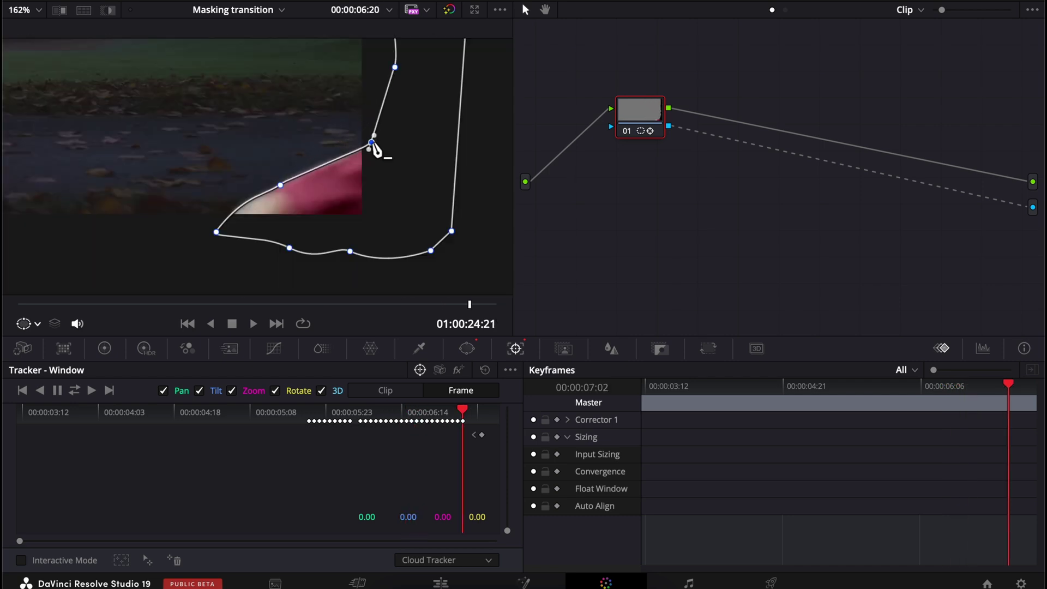
At 01:00:24:22, move the window completely out of the picture so the street clip is fully masked away
key("Right")
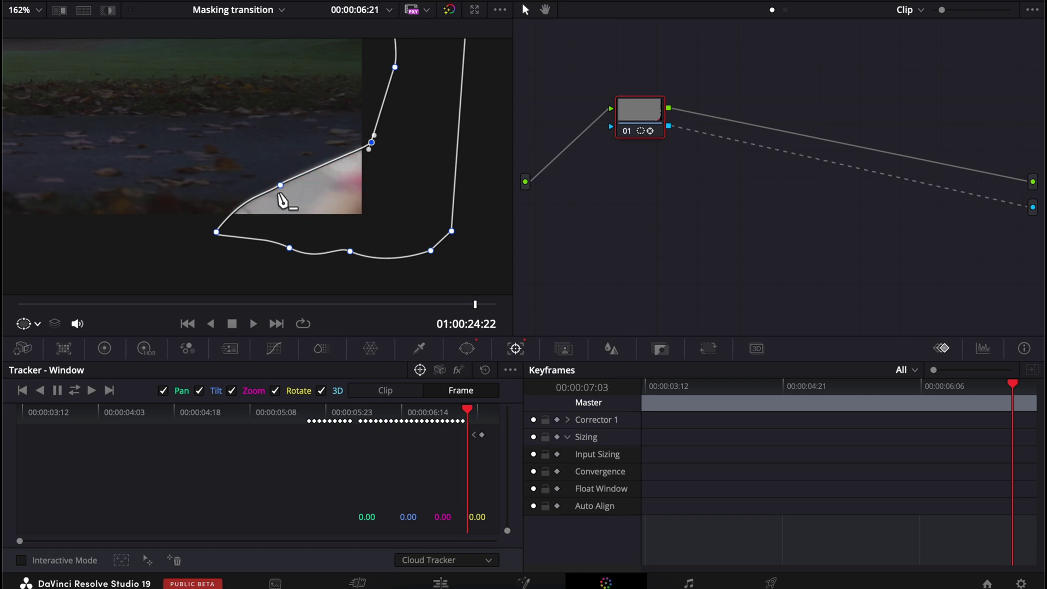
left_click_drag(337, 202, 485, 210)
scroll(261, 162, "down", 5)
scroll(261, 162, "up", 3)
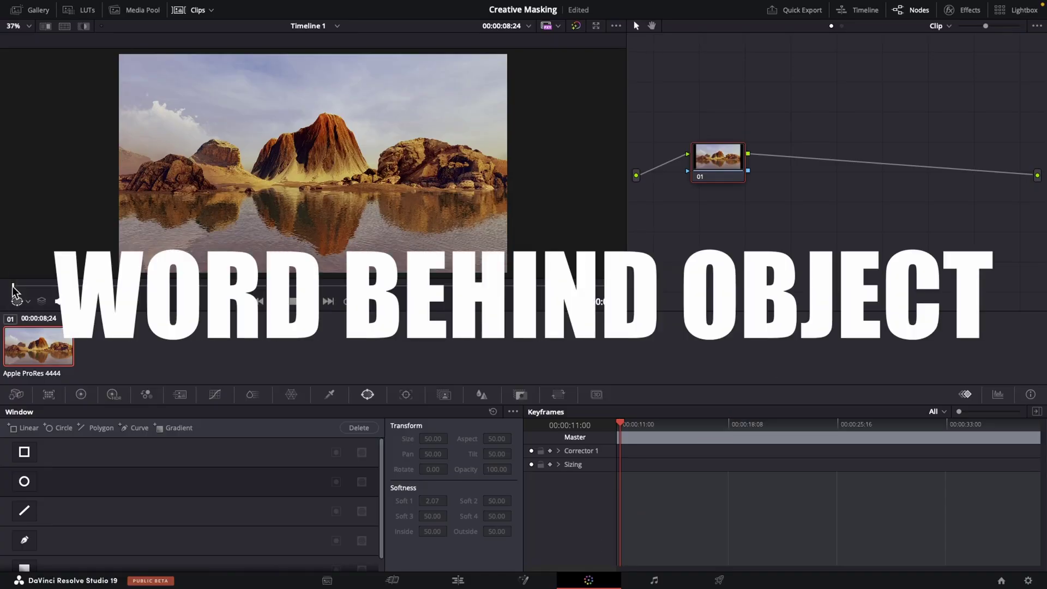
On the first frame of the desert lake clip, draw an object Magic Mask stroke across the side rocks, shoreline and water
left_click_drag(14, 286, 119, 304)
key("Home")
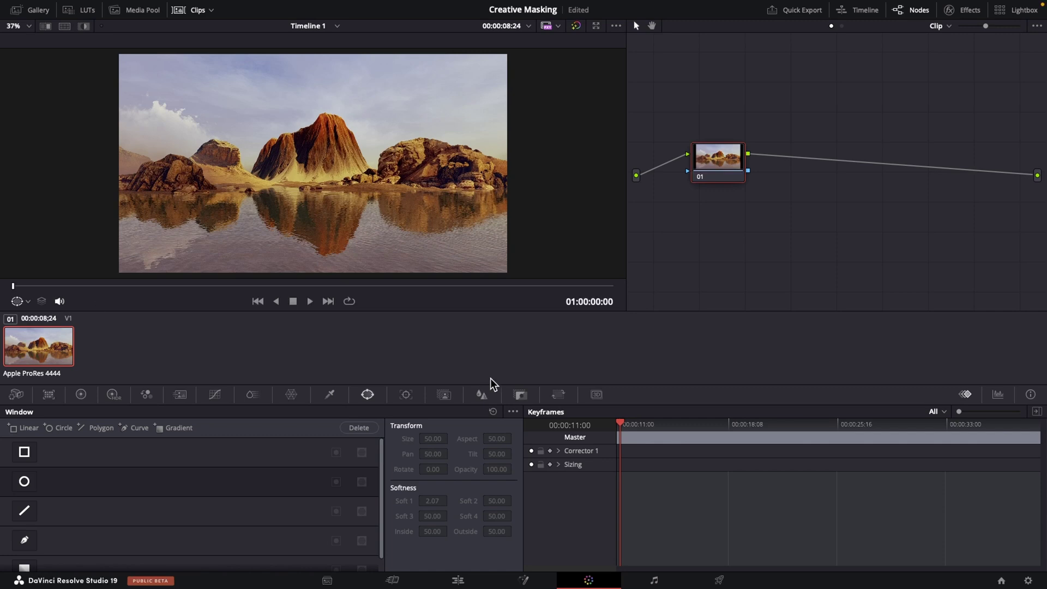
left_click(440, 398)
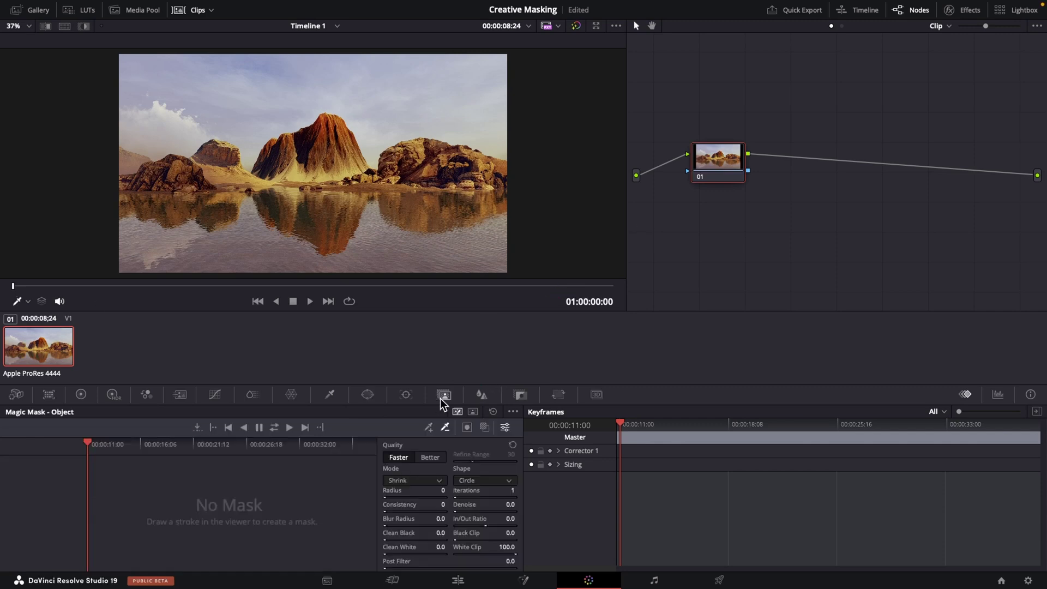
left_click(429, 429)
mouse_move(148, 161)
left_mouse_down()
mouse_move(252, 182)
mouse_move(430, 154)
mouse_move(425, 210)
left_mouse_up()
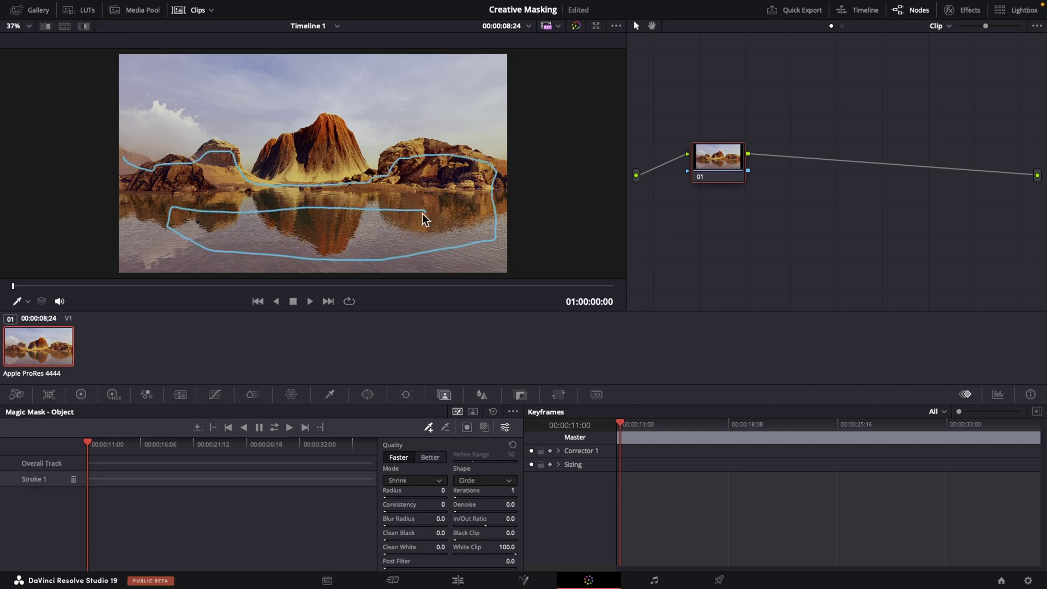
Track the Magic Mask forward and in reverse, and inspect the selection with the mask overlay at 01:00:12:00
left_click(274, 429)
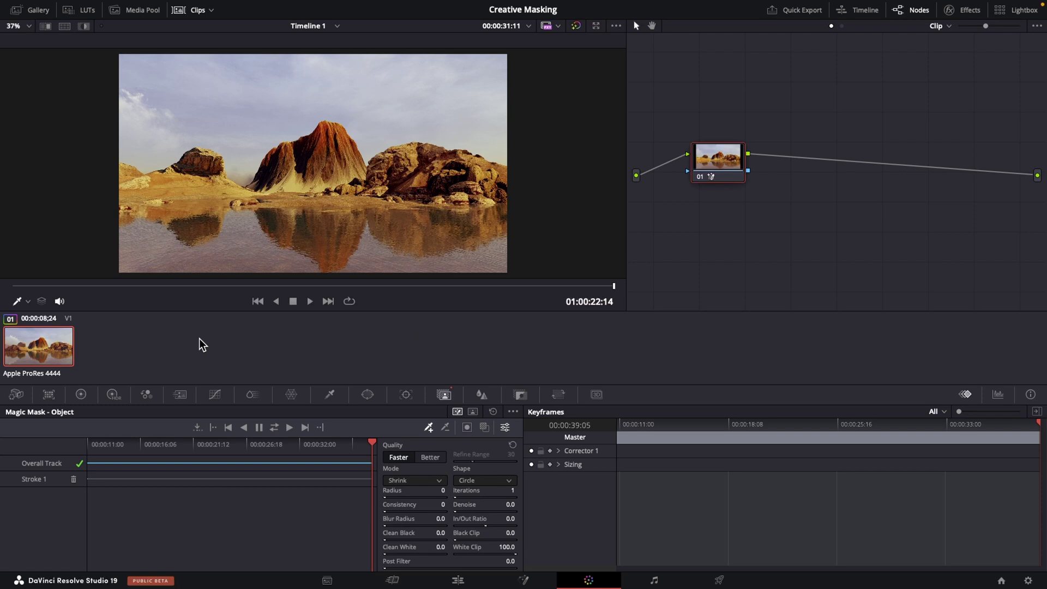
left_click(486, 427)
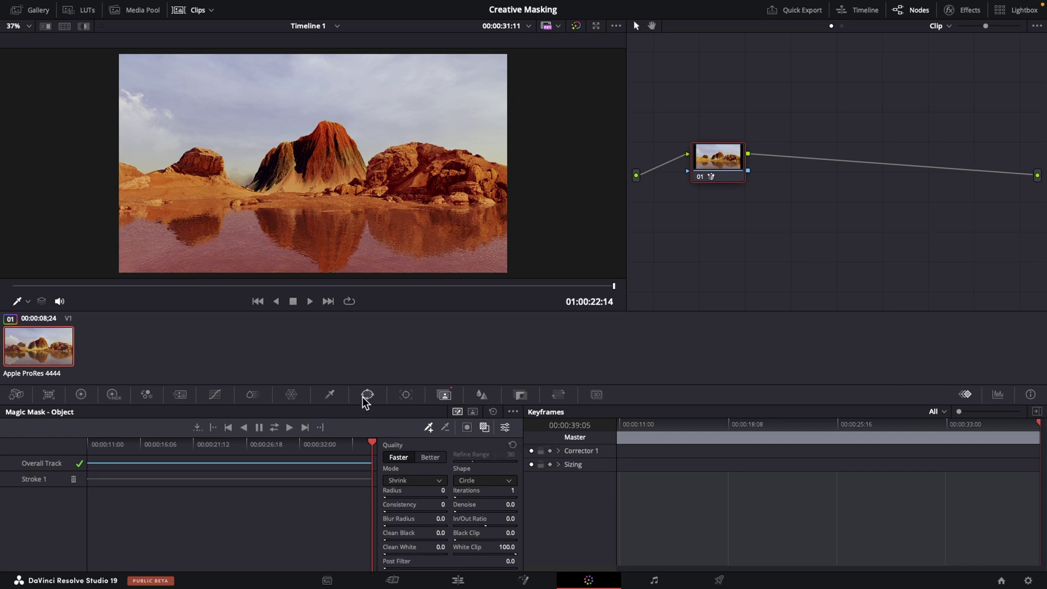
left_click_drag(614, 285, 333, 292)
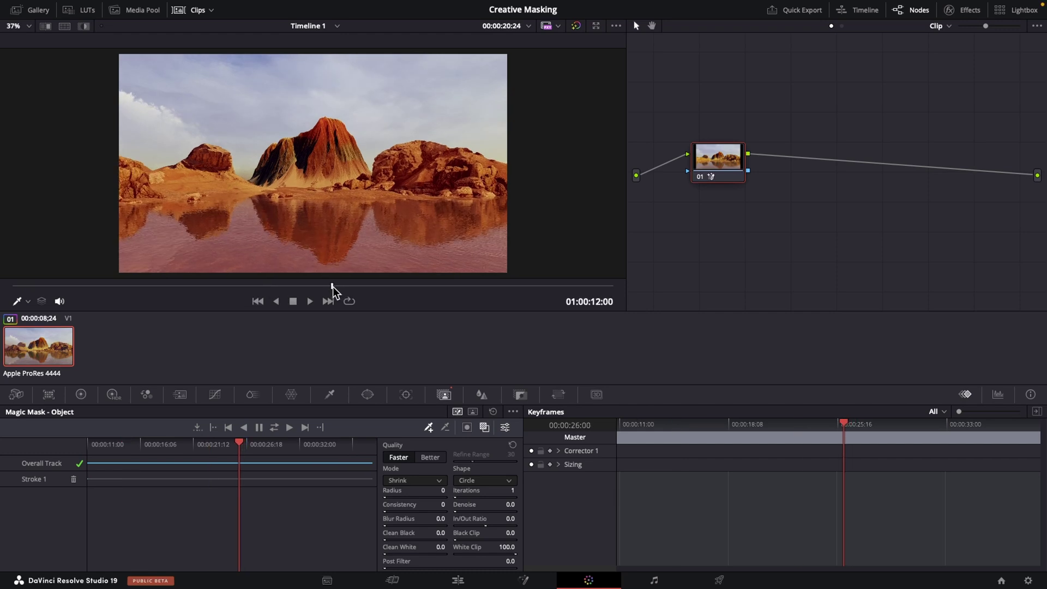
Add an alpha output to the landscape clip, turn off the mask overlay and review the cutout through 01:00:19:17
right_click(952, 235)
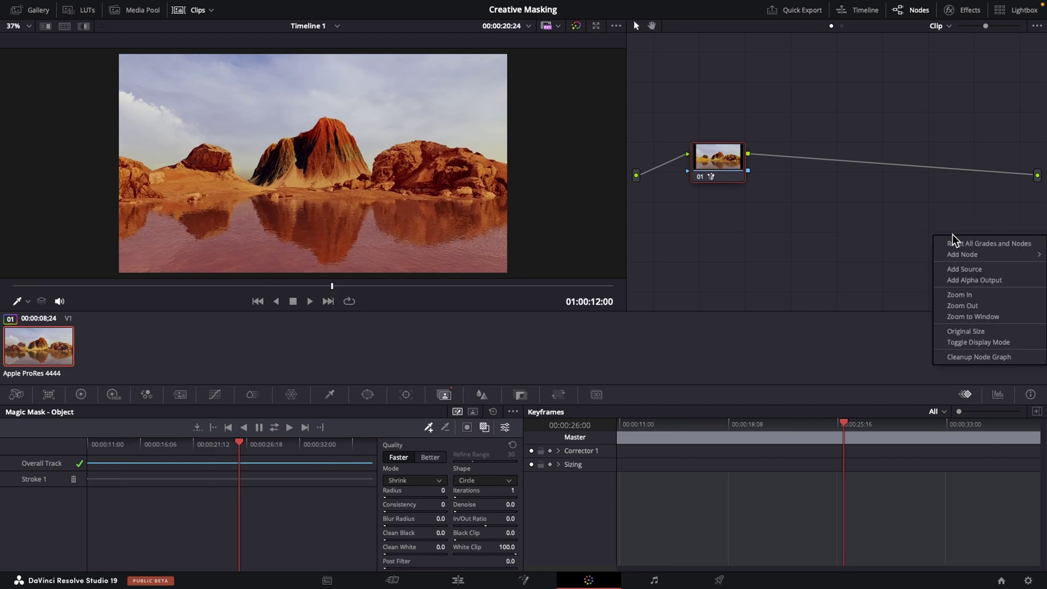
left_click(962, 279)
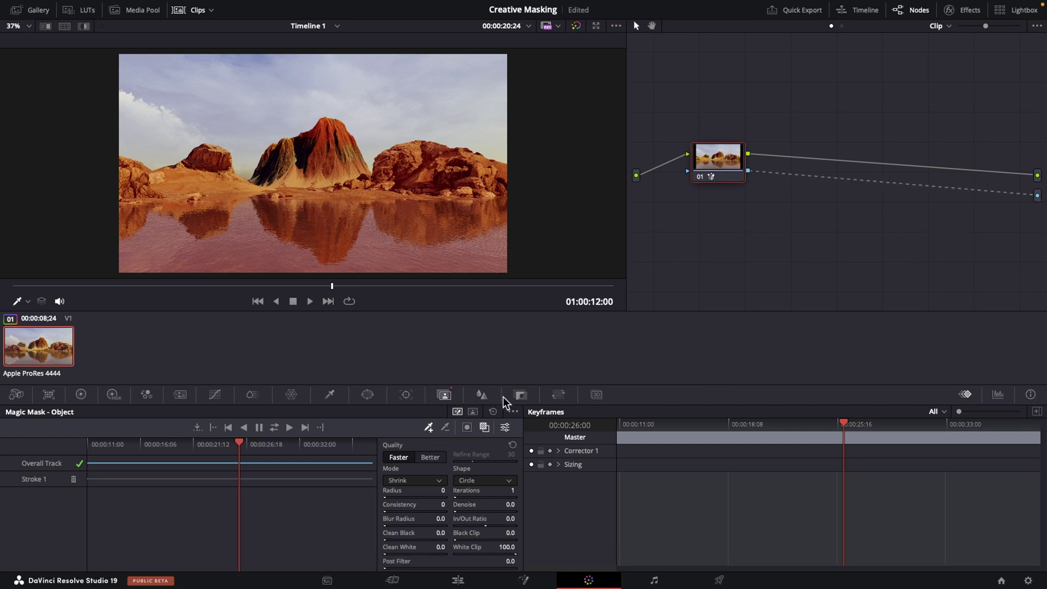
left_click(485, 426)
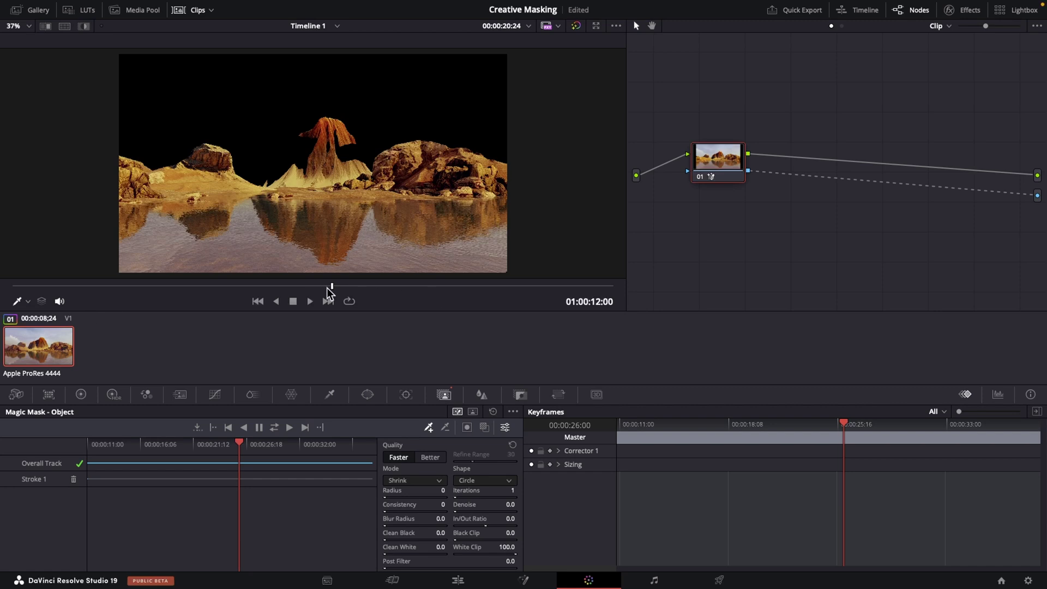
left_click_drag(330, 287, 537, 287)
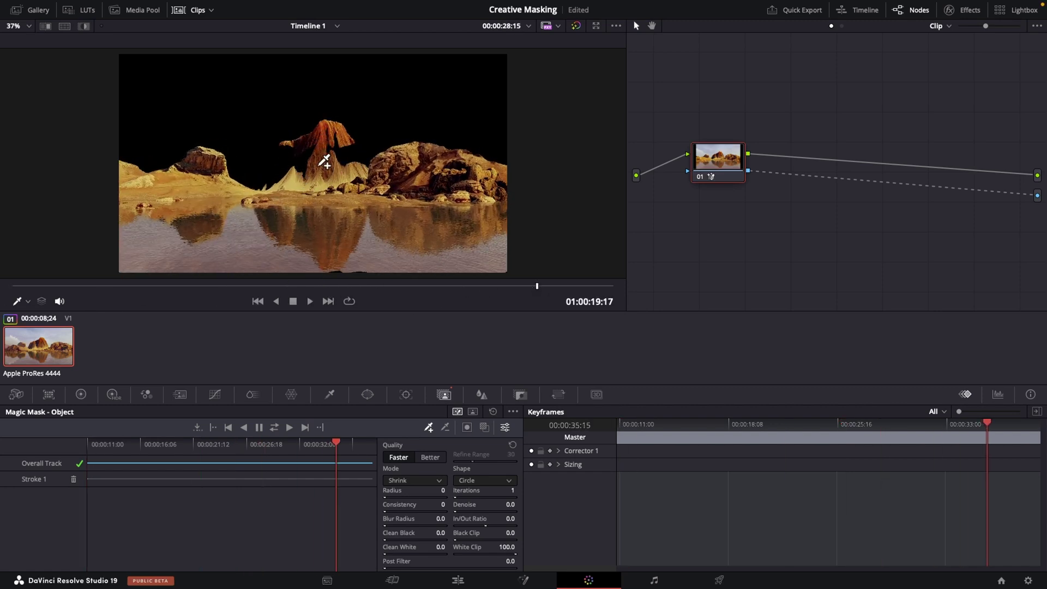
Back on the mask's reference frame at 01:00:00:00, draw a subtracting stroke over the central mountain
left_click(195, 429)
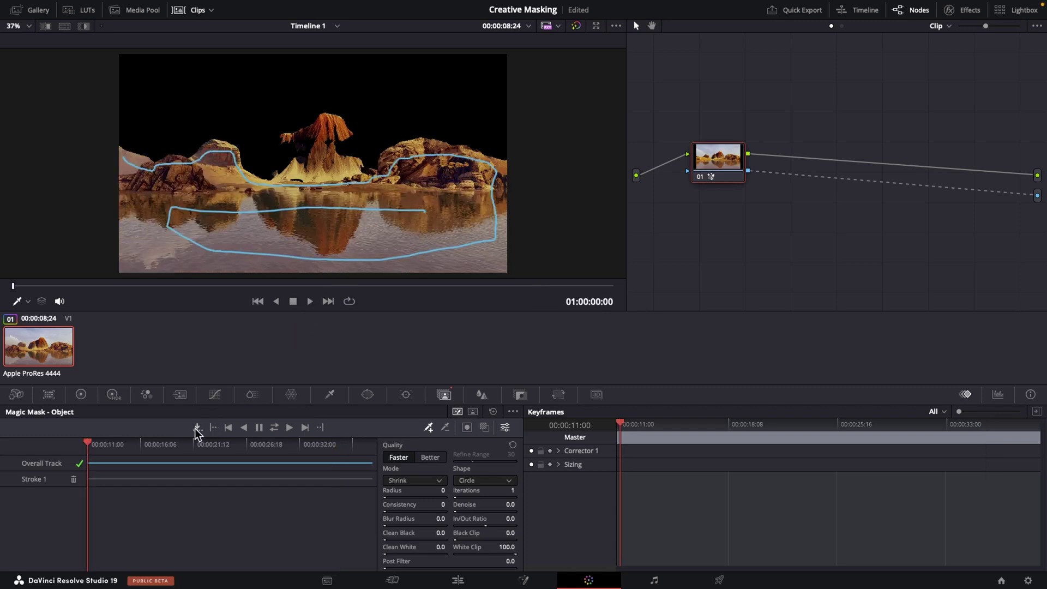
left_click(447, 429)
mouse_move(272, 173)
left_mouse_down()
mouse_move(366, 172)
mouse_move(312, 153)
mouse_move(322, 124)
mouse_move(337, 127)
mouse_move(328, 143)
left_mouse_up()
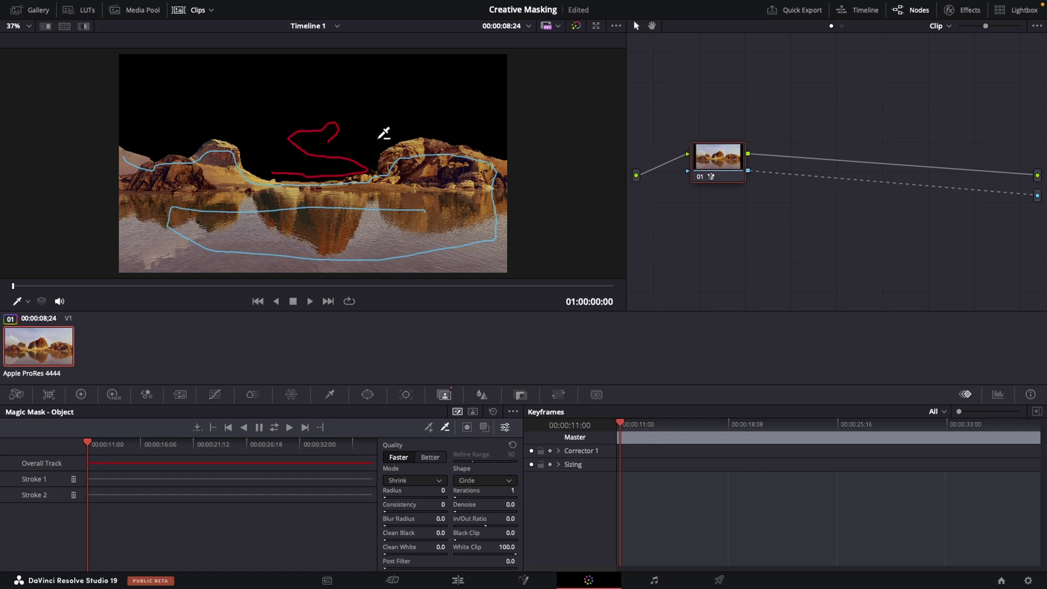
Set the Magic Mask quality to Better, and refine its edges with Clean Black 1.9 and Clean White 1.4
left_click(430, 457)
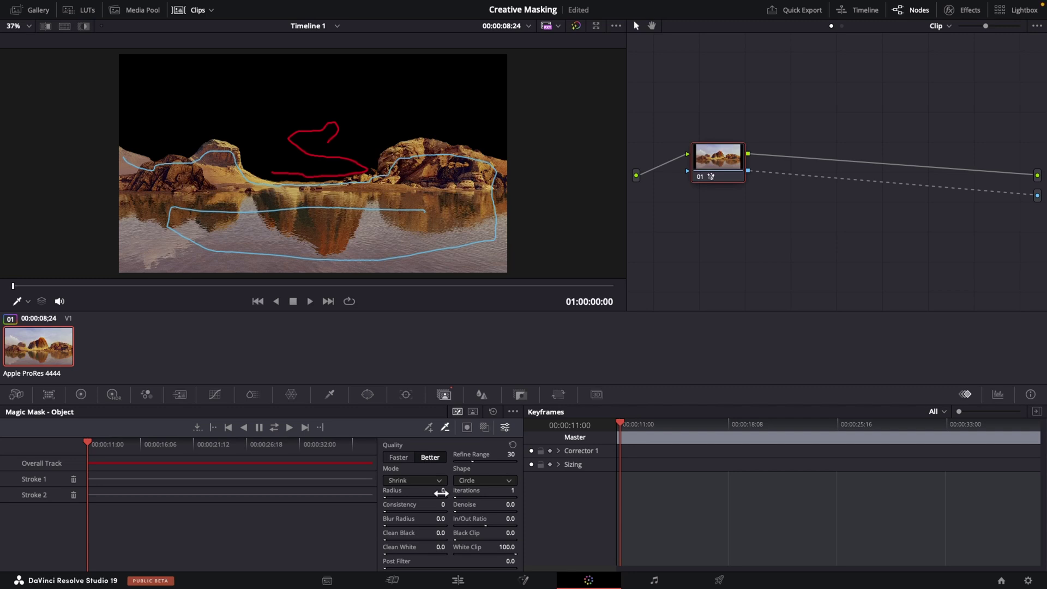
scroll(292, 242, "up", 5)
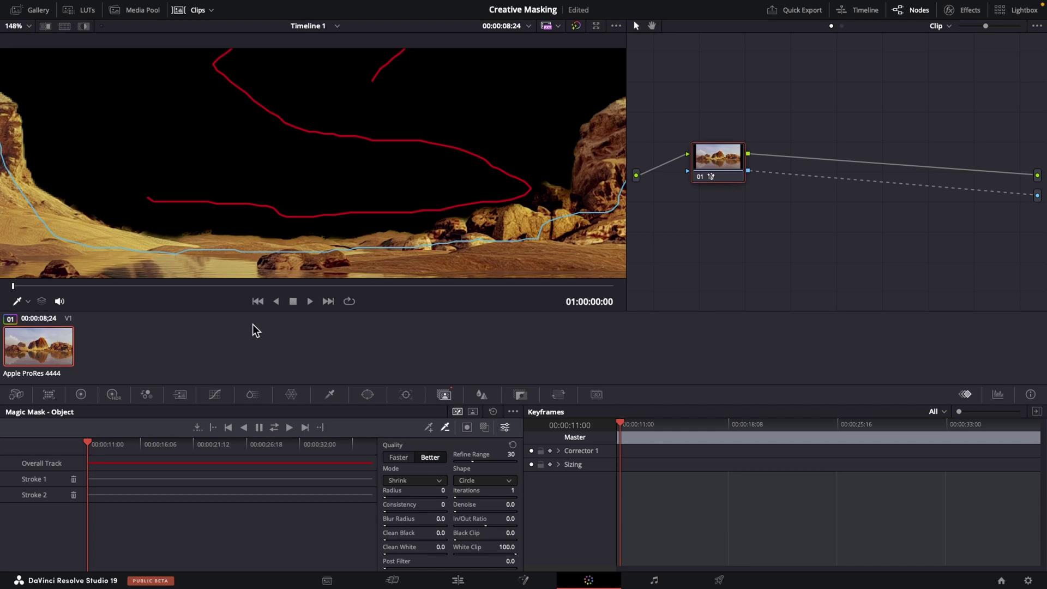
left_click_drag(440, 533, 454, 533)
mouse_move(392, 554)
left_mouse_down()
mouse_move(424, 554)
mouse_move(402, 554)
left_mouse_up()
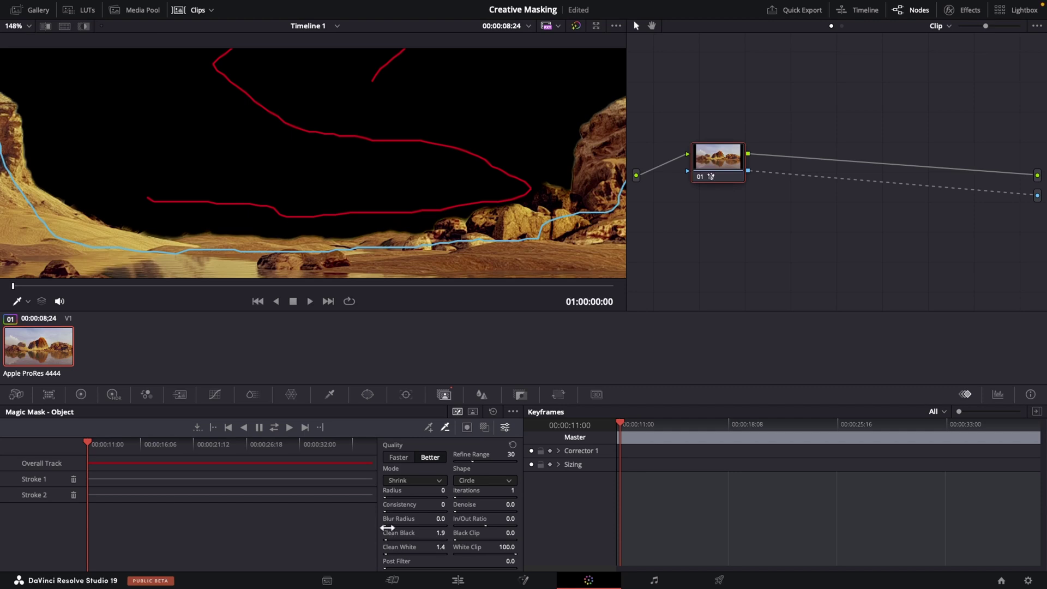
Track the refined Magic Mask forward and in reverse across the whole landscape clip
left_click(21, 23)
left_click(35, 40)
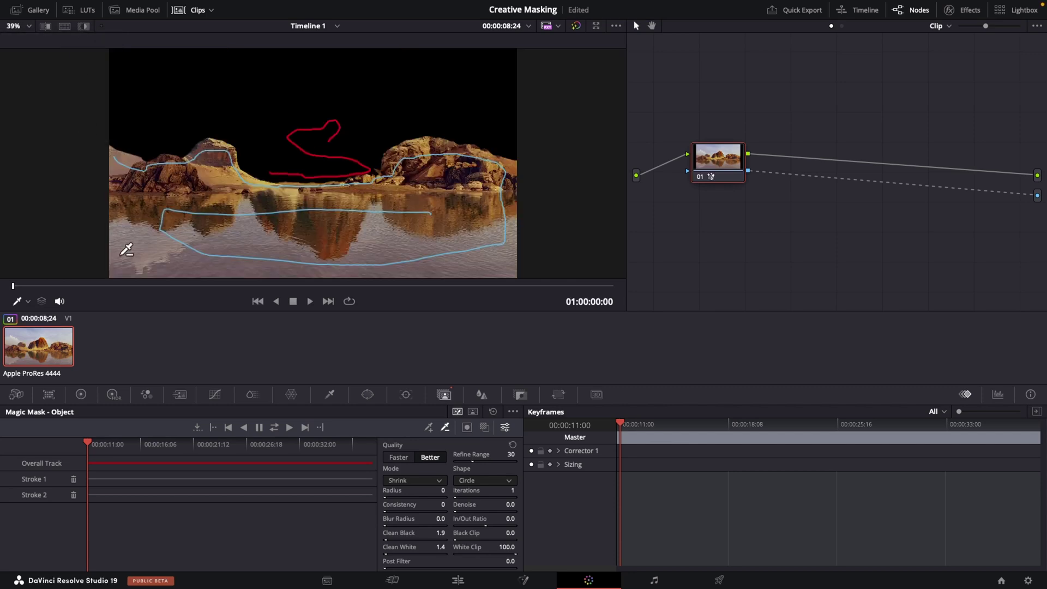
left_click(274, 427)
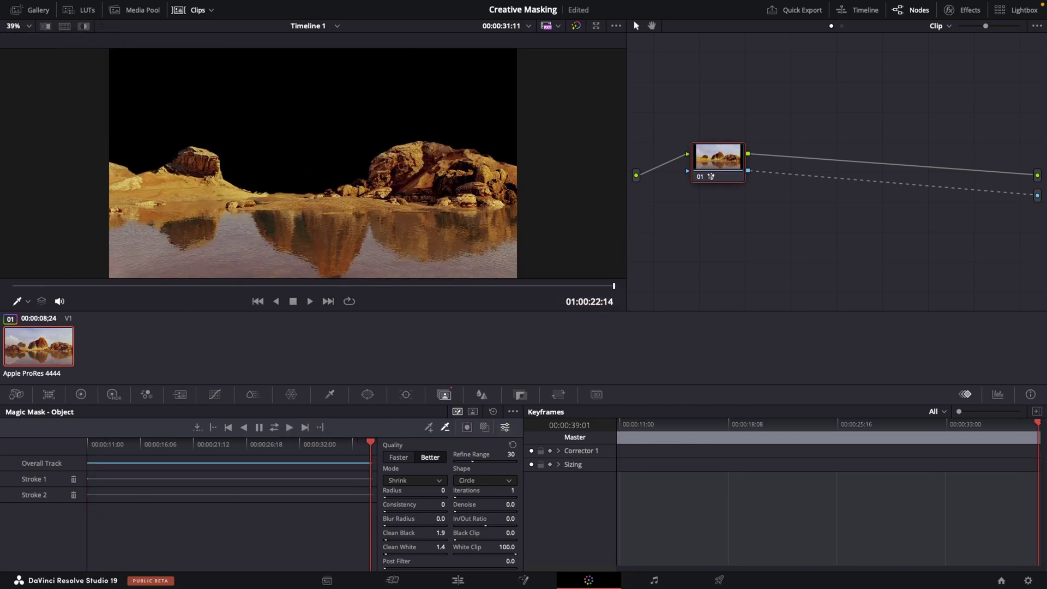
On the Edit page, duplicate the masked landscape clip from Video 1 onto Video 3 and return the playhead to 01:00:00:00
left_click(458, 581)
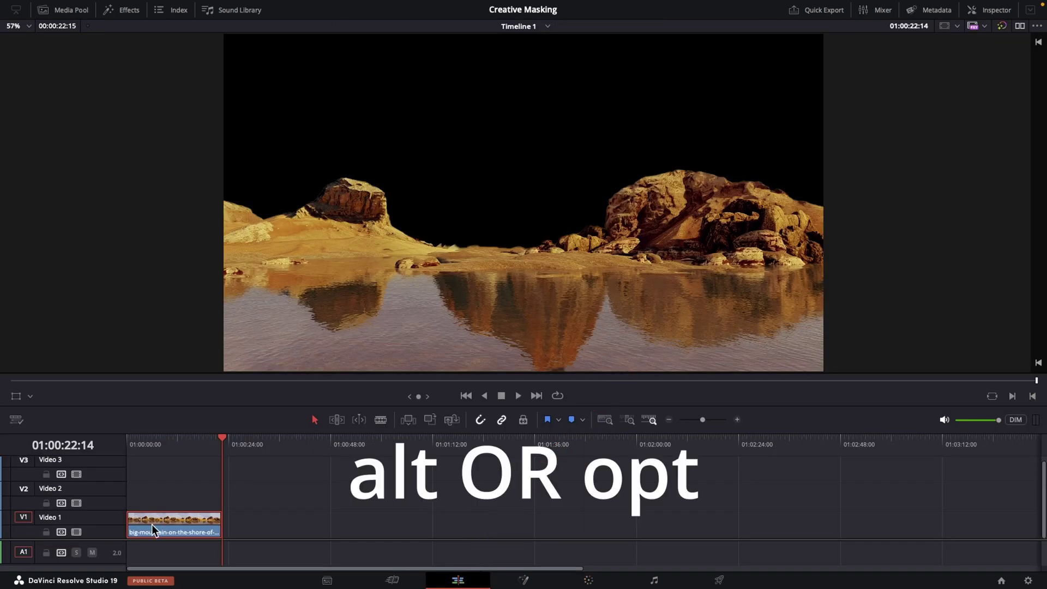
left_click_drag(152, 524, 150, 475)
scroll(113, 541, "up", 1)
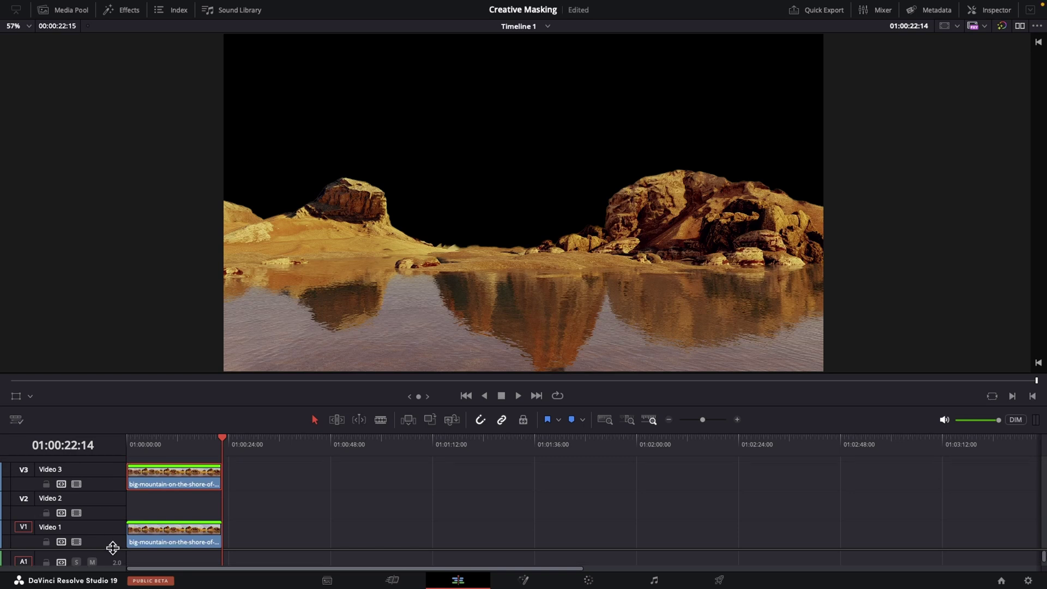
left_click_drag(151, 444, 125, 447)
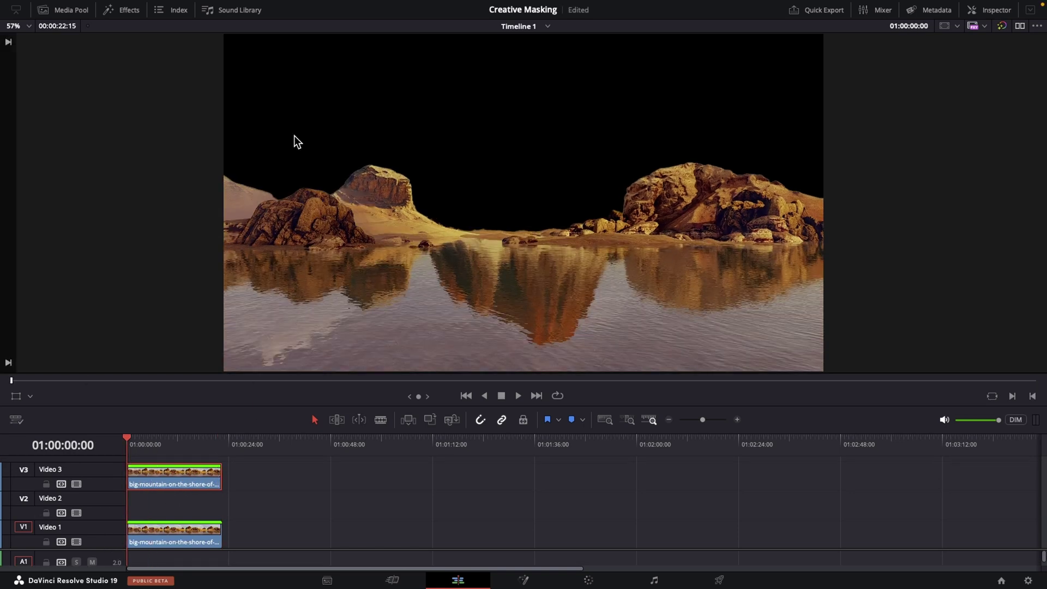
Turn the timeline's Show Duplicate Frames display off and back on
left_click(267, 6)
mouse_move(323, 173)
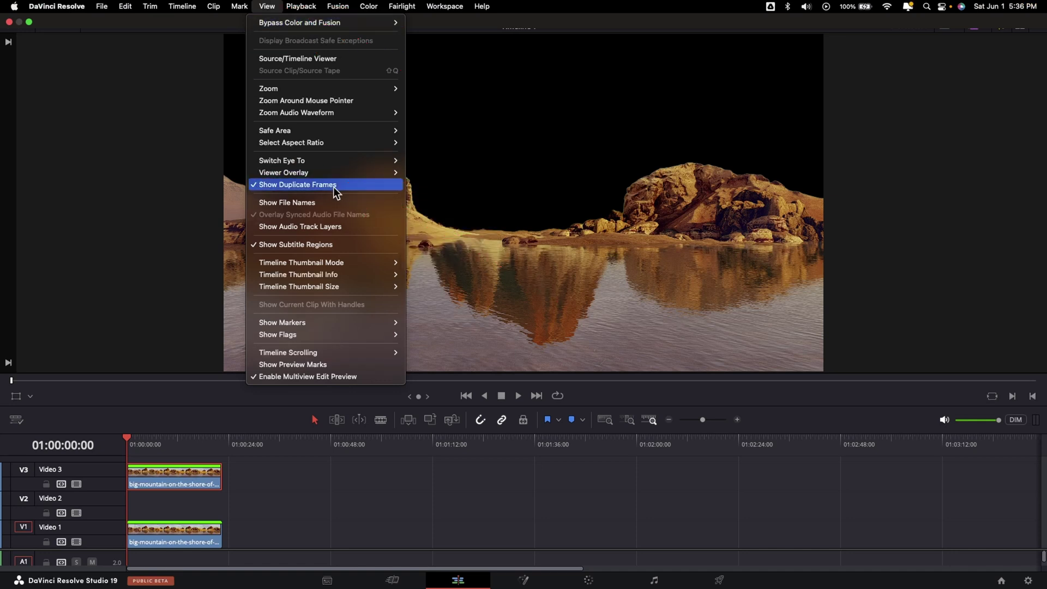
left_click(334, 186)
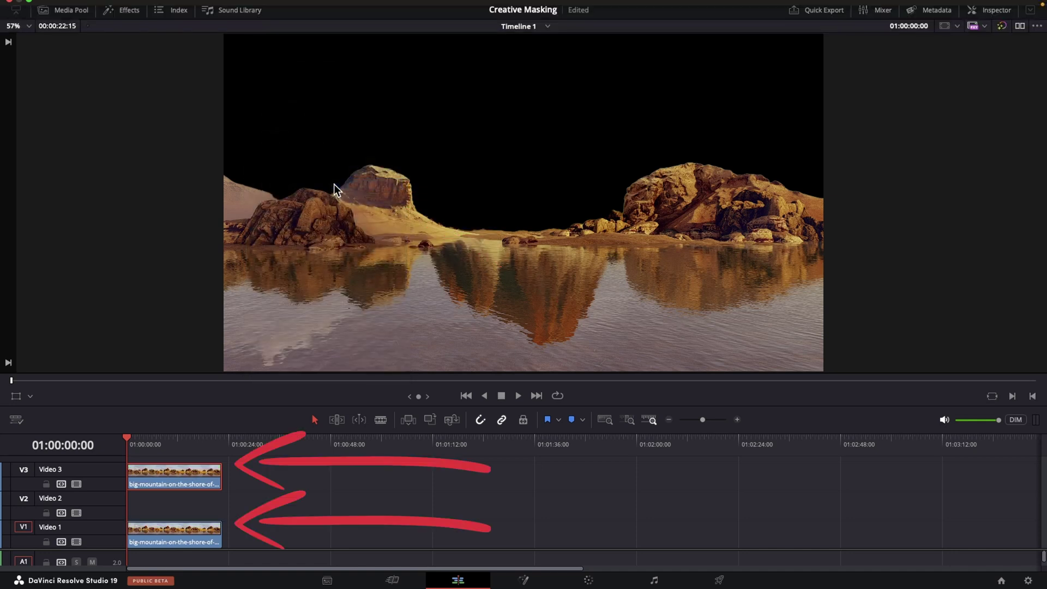
left_click(266, 6)
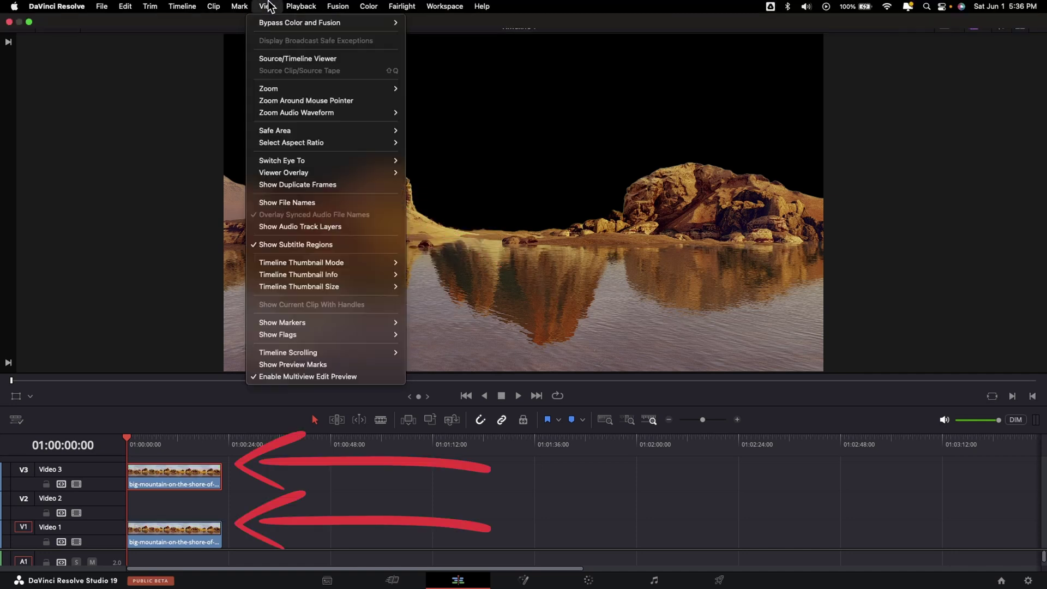
left_click(334, 189)
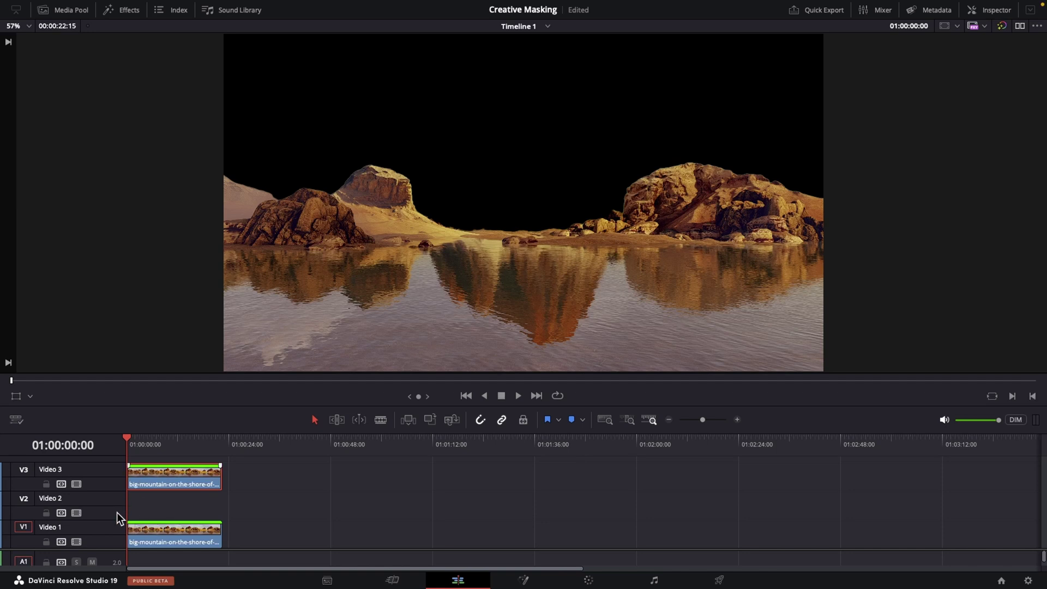
Remove the Color Correction attribute from the Video 1 landscape clip, and toggle the Video 1 track off and on to compare
left_click(169, 540)
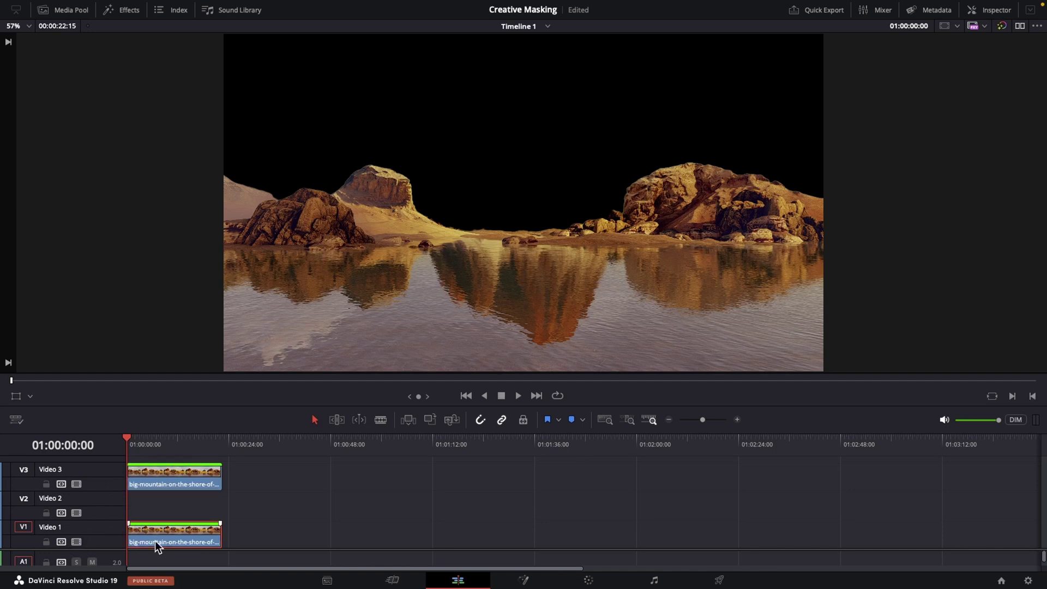
right_click(155, 541)
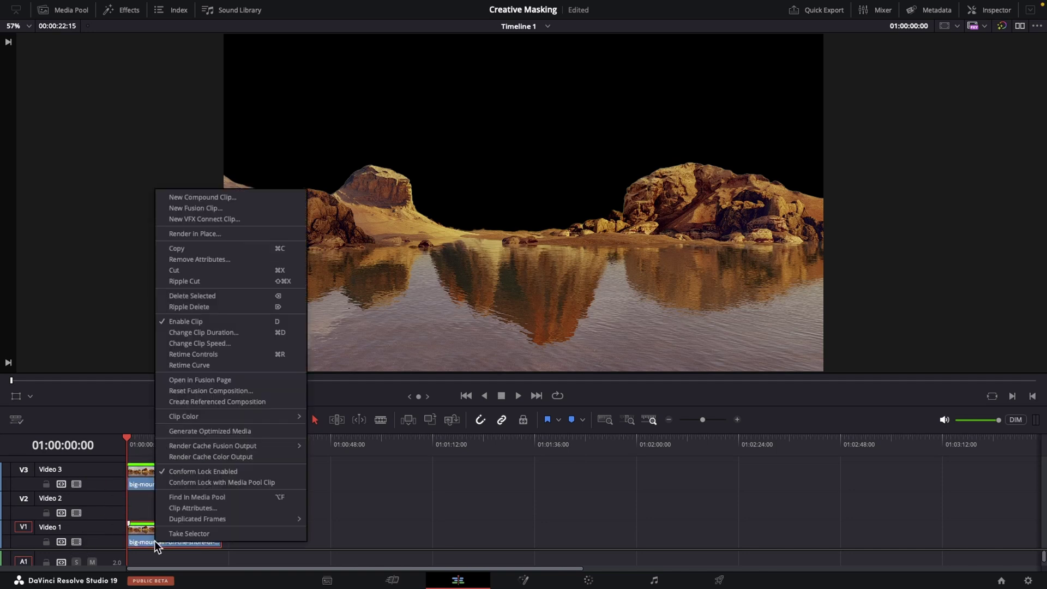
left_click(205, 260)
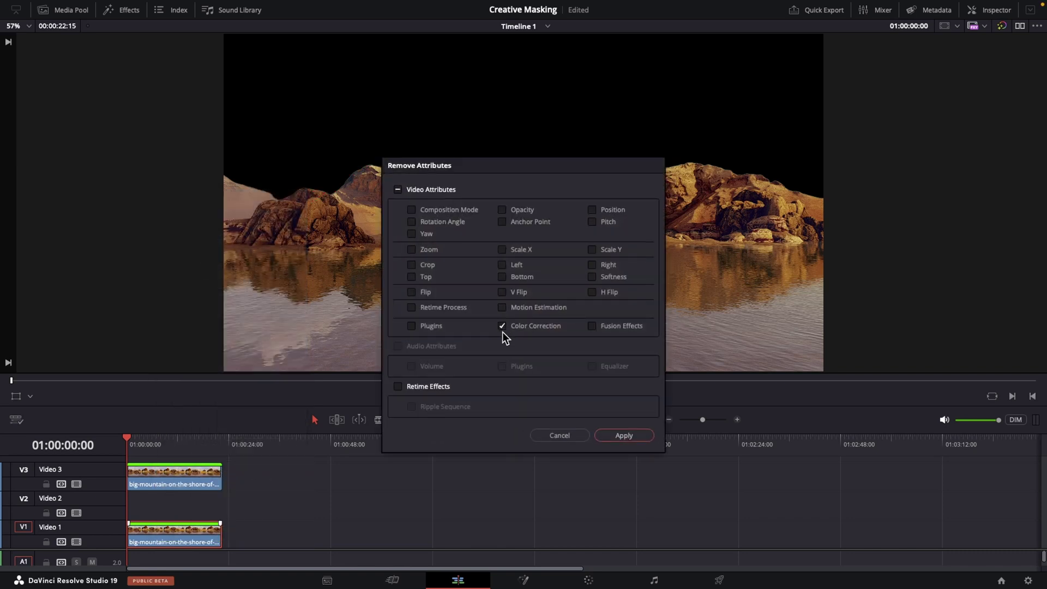
left_click(614, 434)
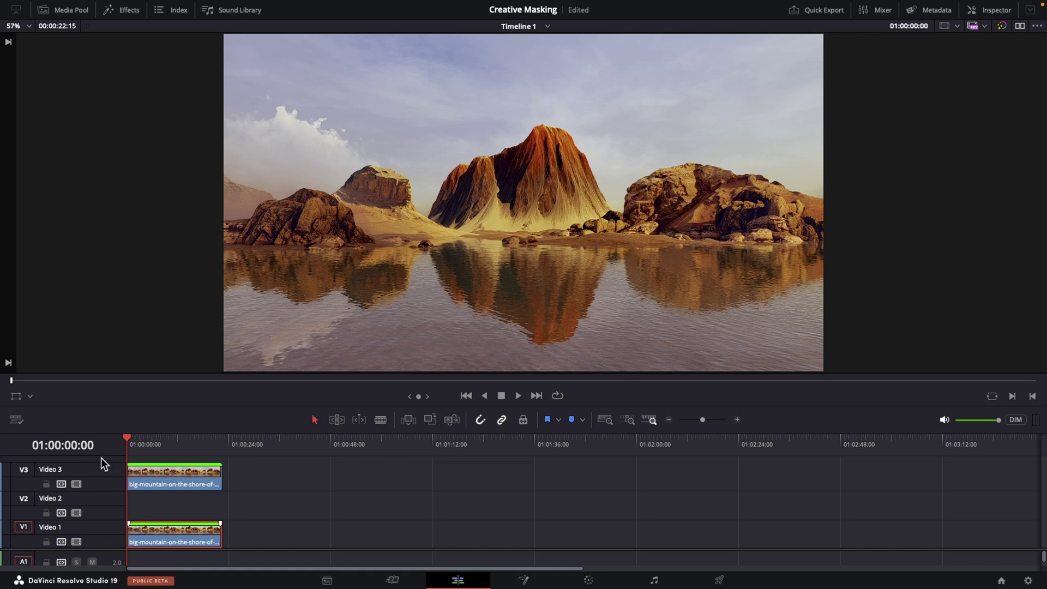
left_click(77, 542)
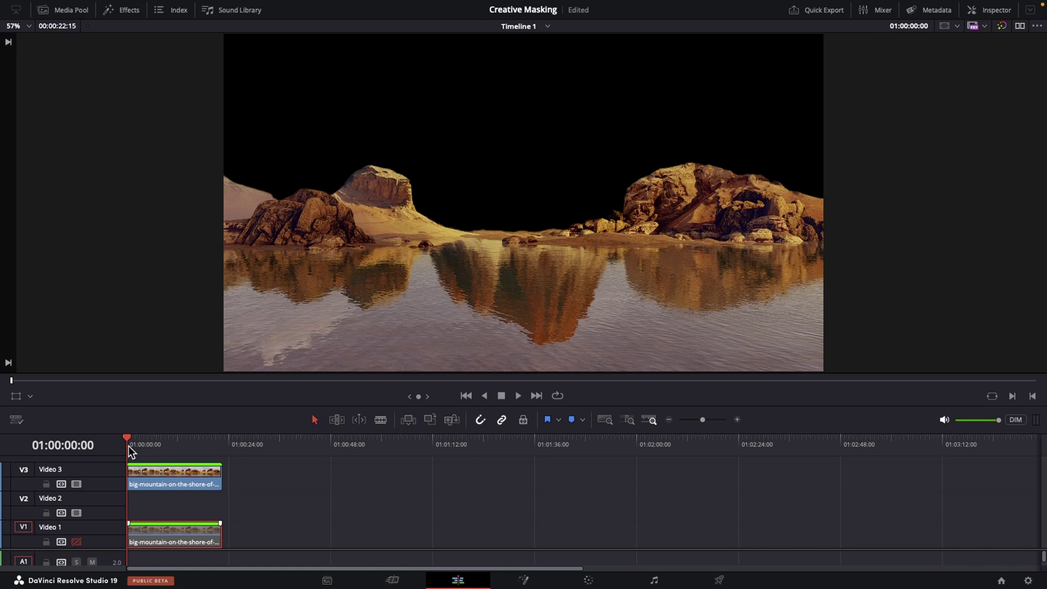
left_click(77, 542)
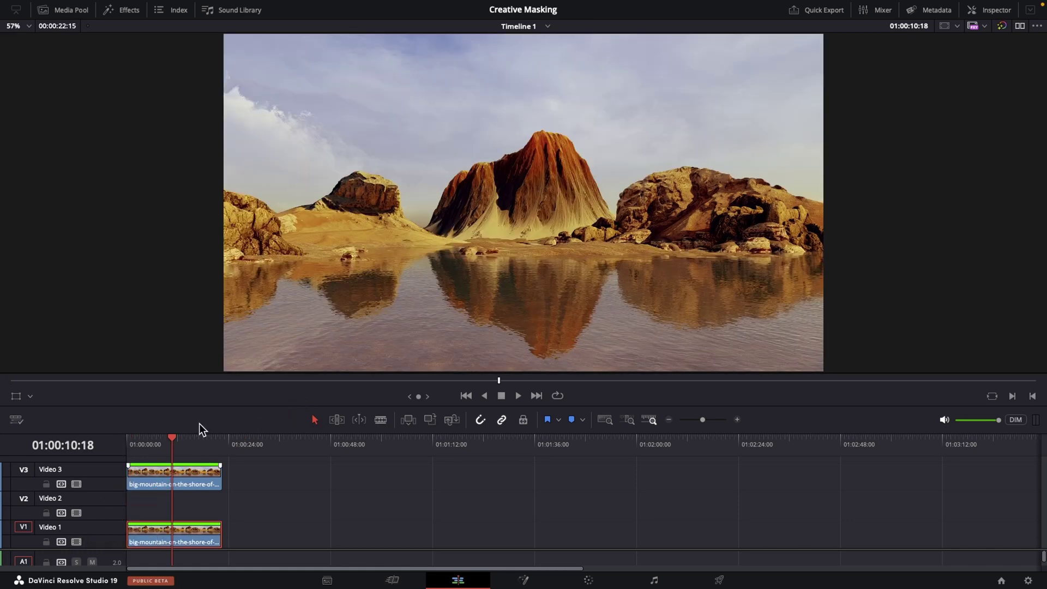
Find the basic Text title and place it on Video 2 between the two landscape clips, matching their length
left_click(126, 10)
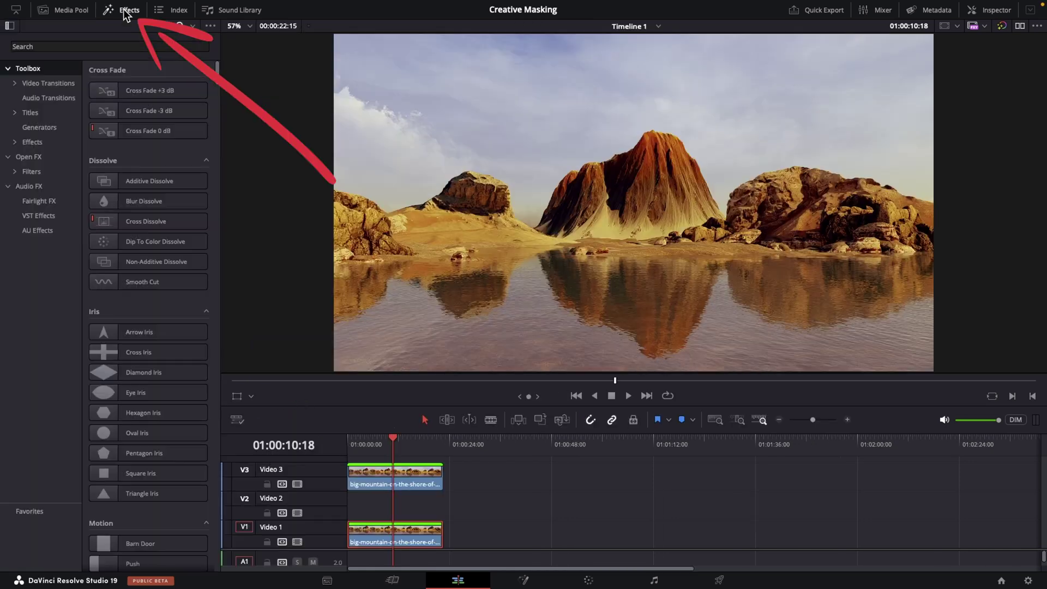
left_click(85, 45)
type("text")
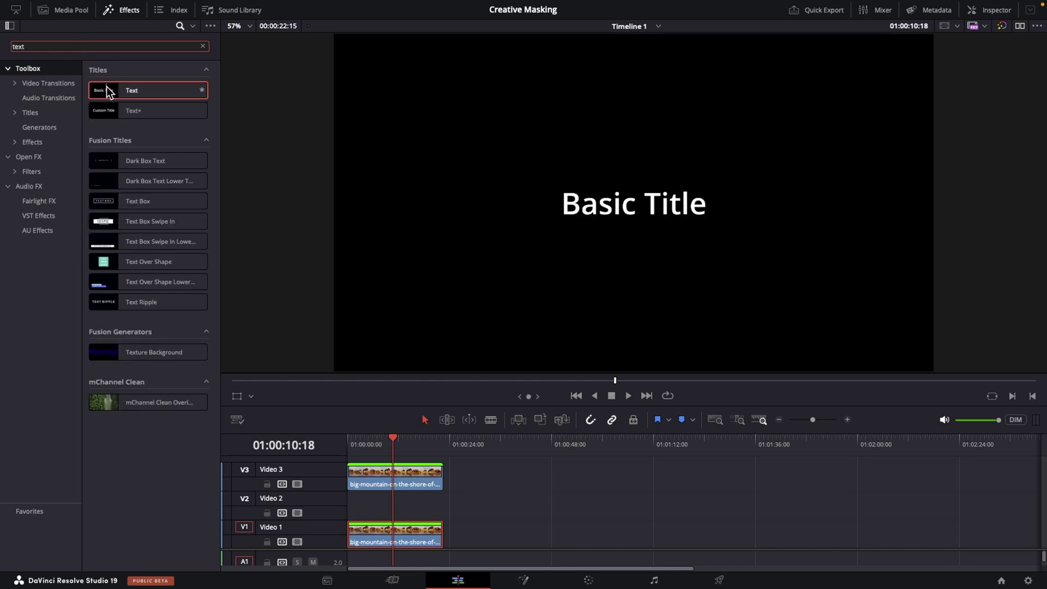
left_click_drag(105, 89, 442, 503)
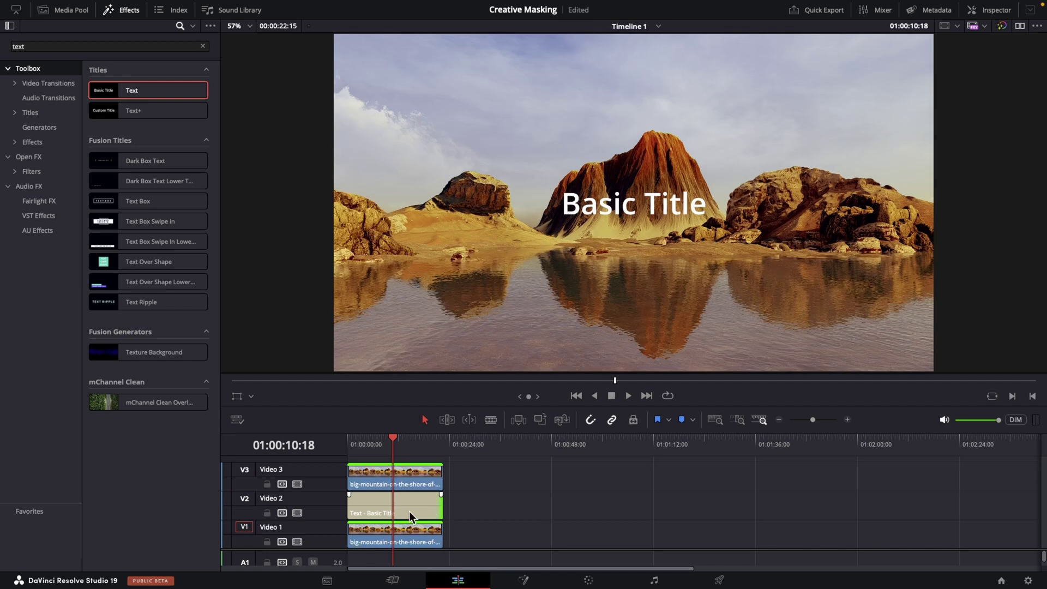
Replace the title's text with DESERT and set it in the Impact font at size 234
key("Home")
left_click(391, 510)
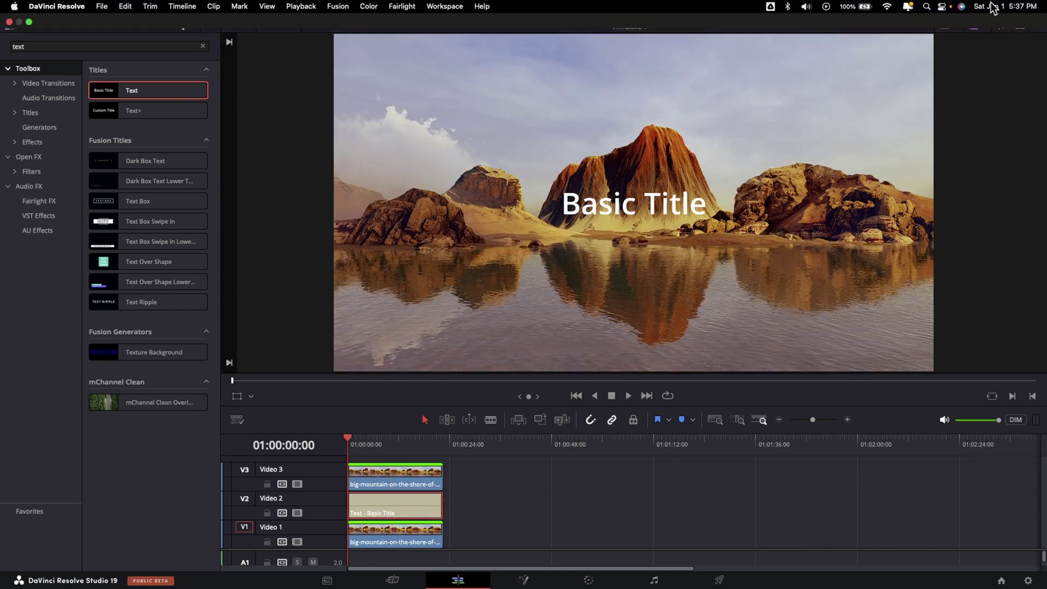
left_click(989, 11)
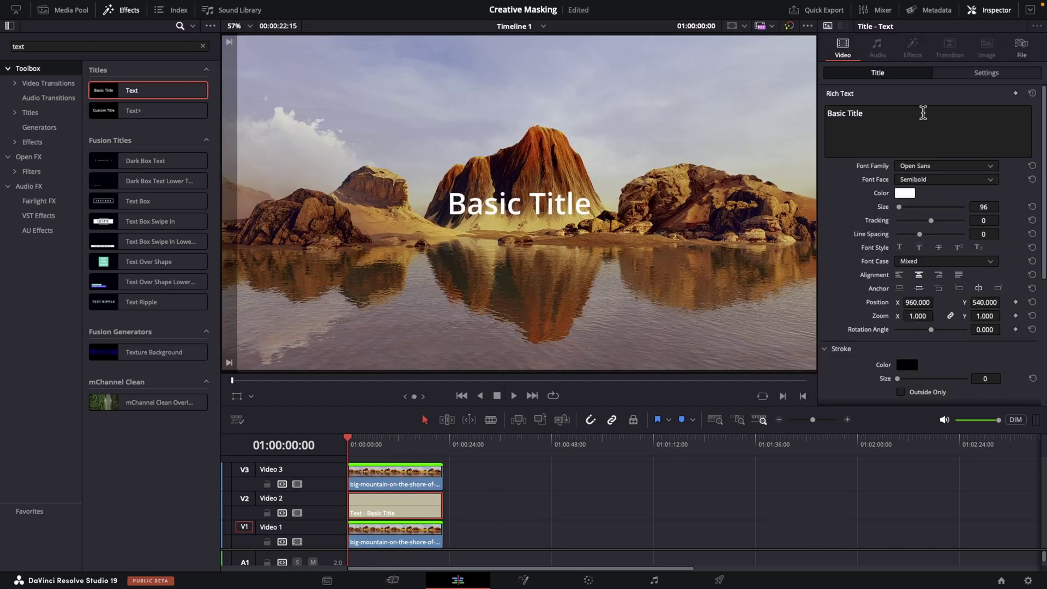
triple_click(925, 125)
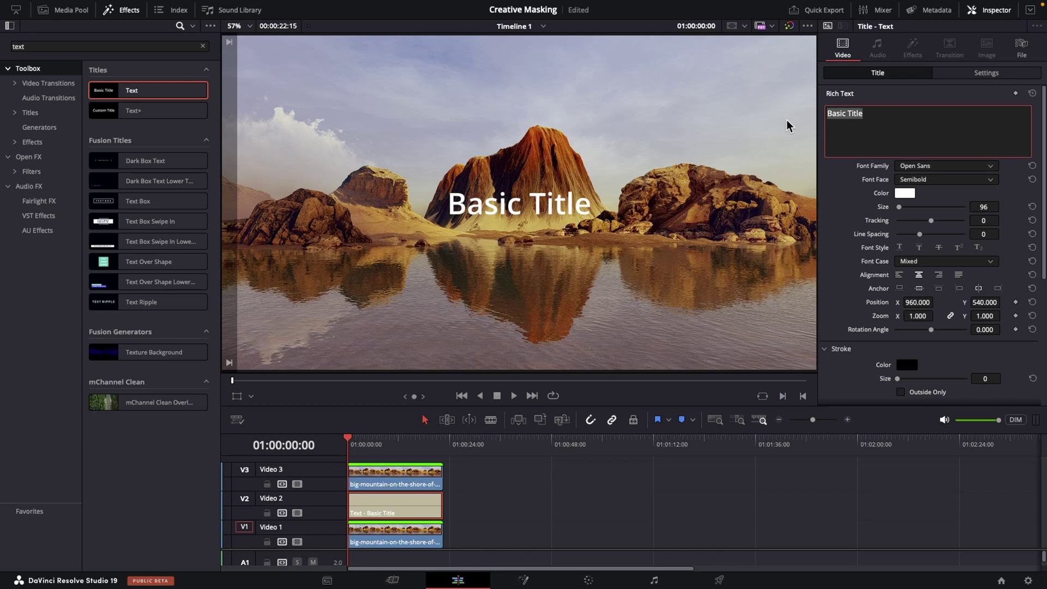
type("DESSERT")
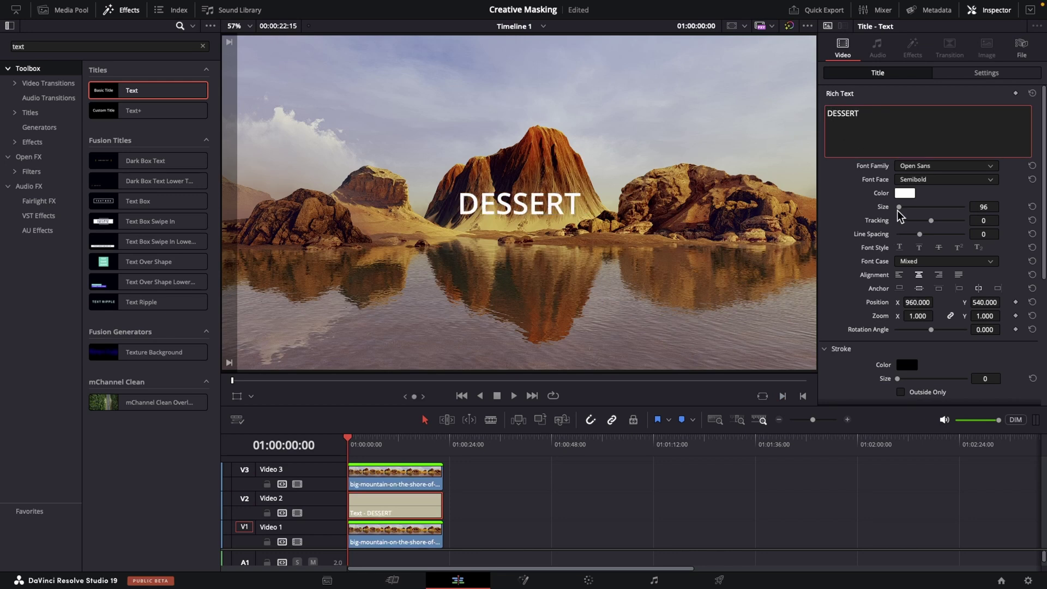
left_click_drag(899, 207, 900, 207)
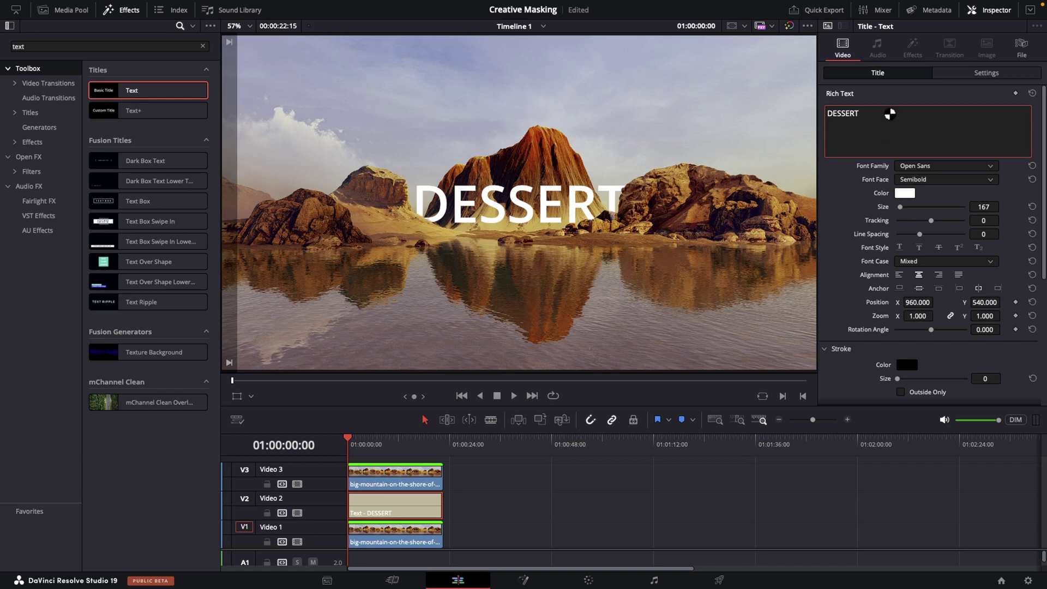
key("BackSpace")
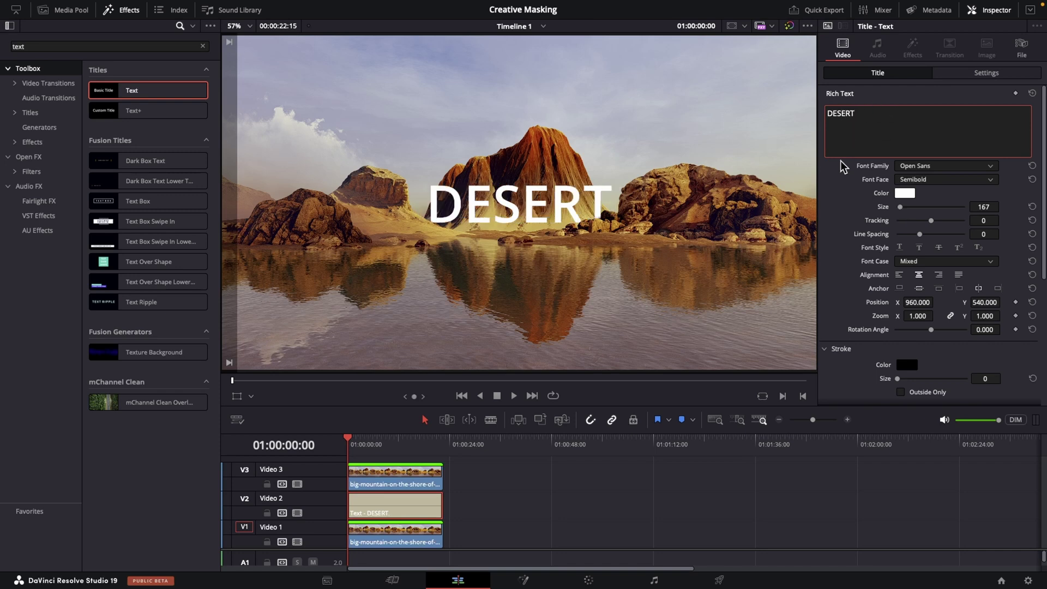
left_click(915, 164)
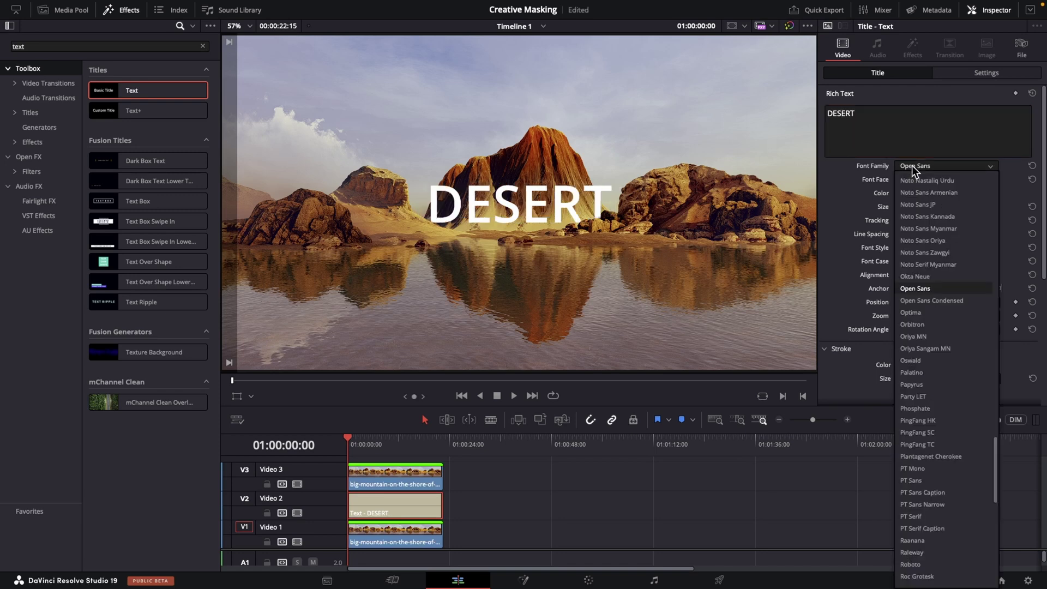
left_click(922, 180)
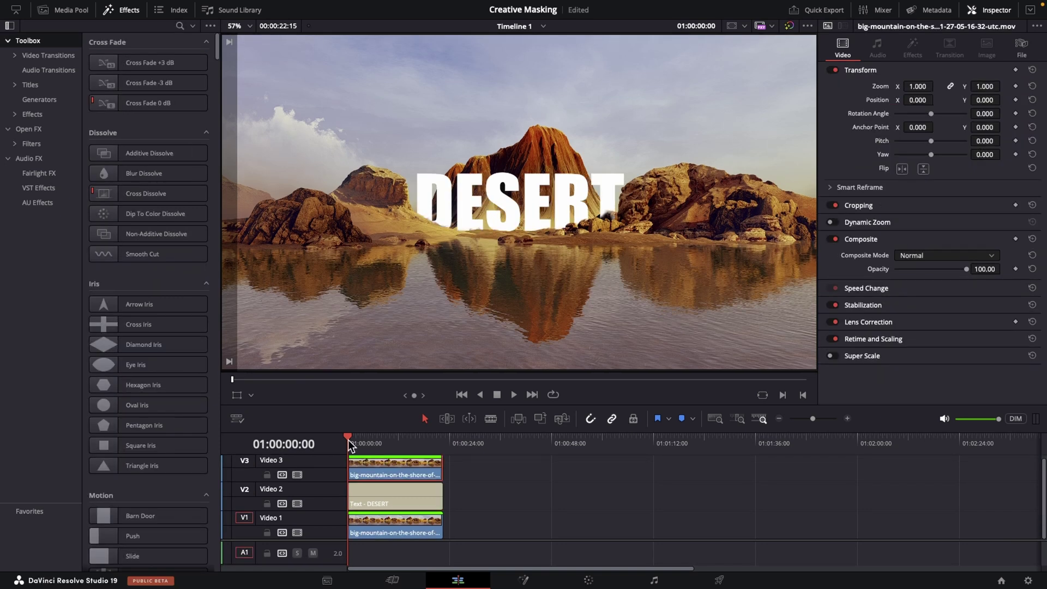
Animate the DESERT title's position with a keyframe at 01:00:00:00 and X -81 at 01:00:22:15, adjusting its Y position there too
mouse_move(350, 438)
left_mouse_down()
mouse_move(446, 448)
mouse_move(339, 440)
left_mouse_up()
left_click(369, 507)
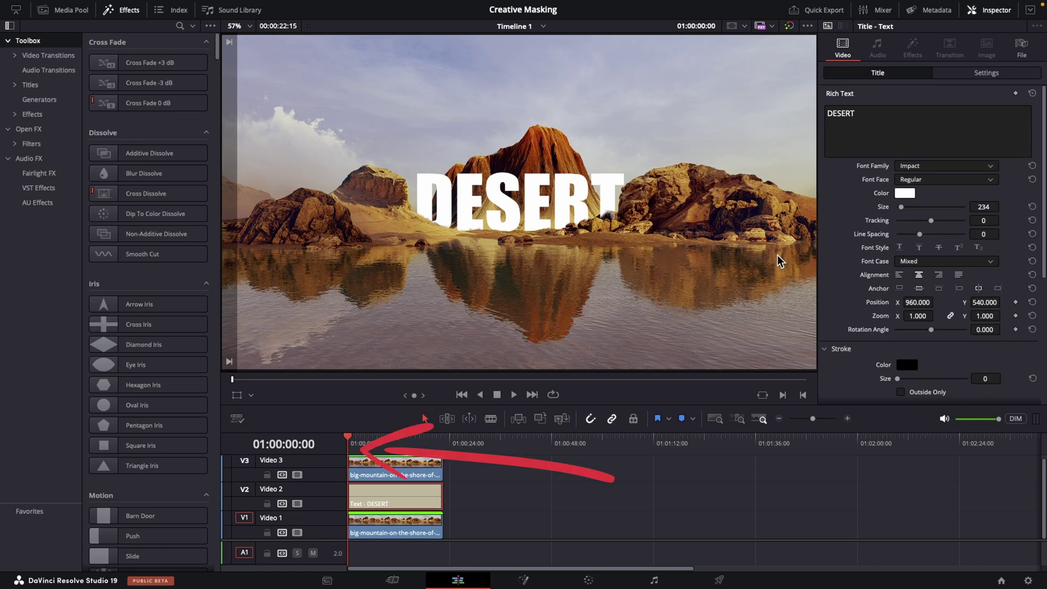
left_click(977, 76)
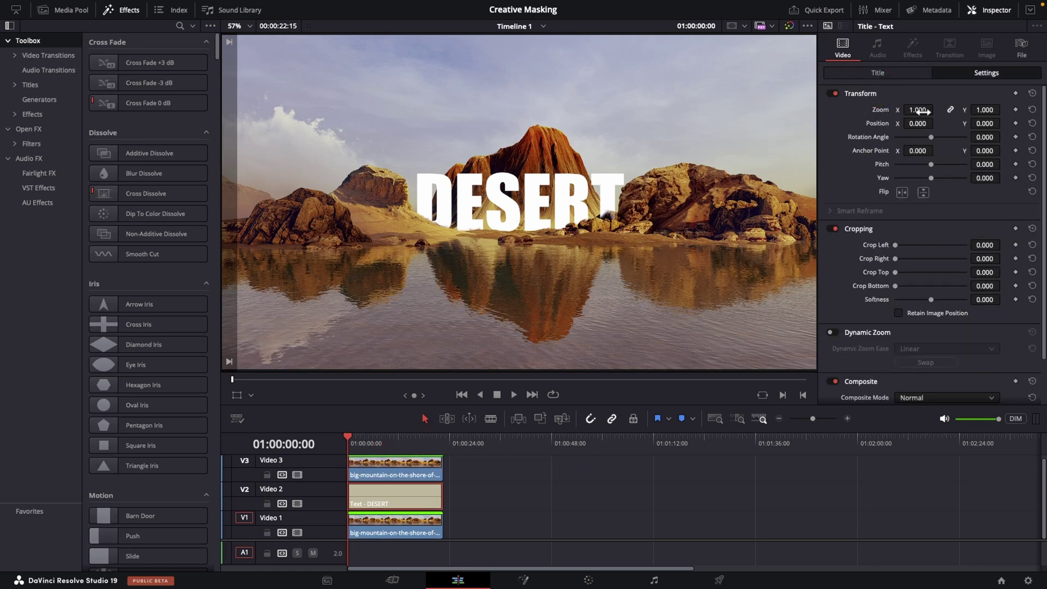
left_click(1016, 124)
left_click_drag(433, 439, 442, 440)
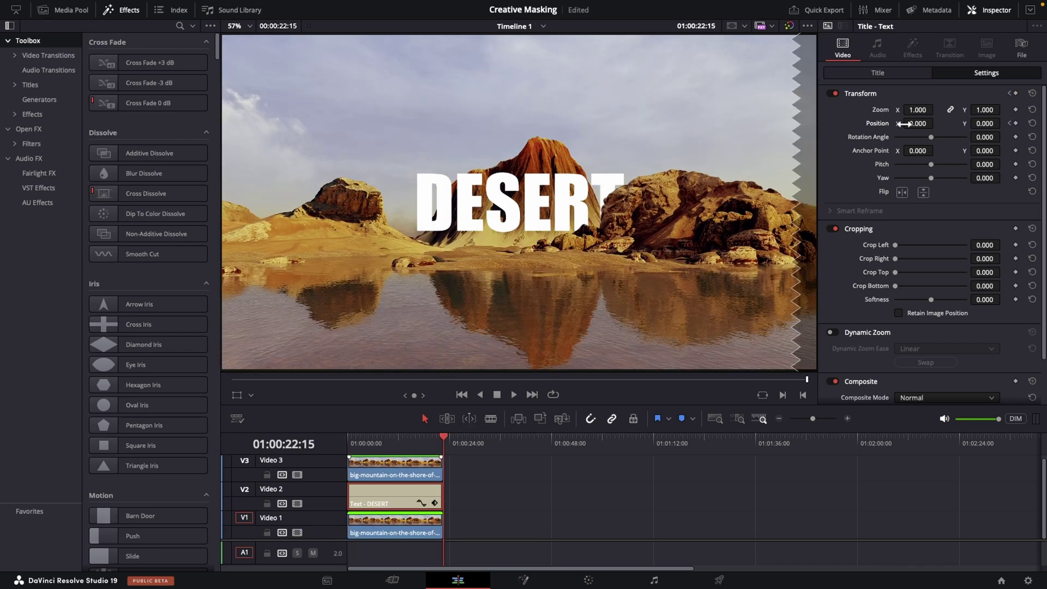
left_click_drag(907, 124, 864, 125)
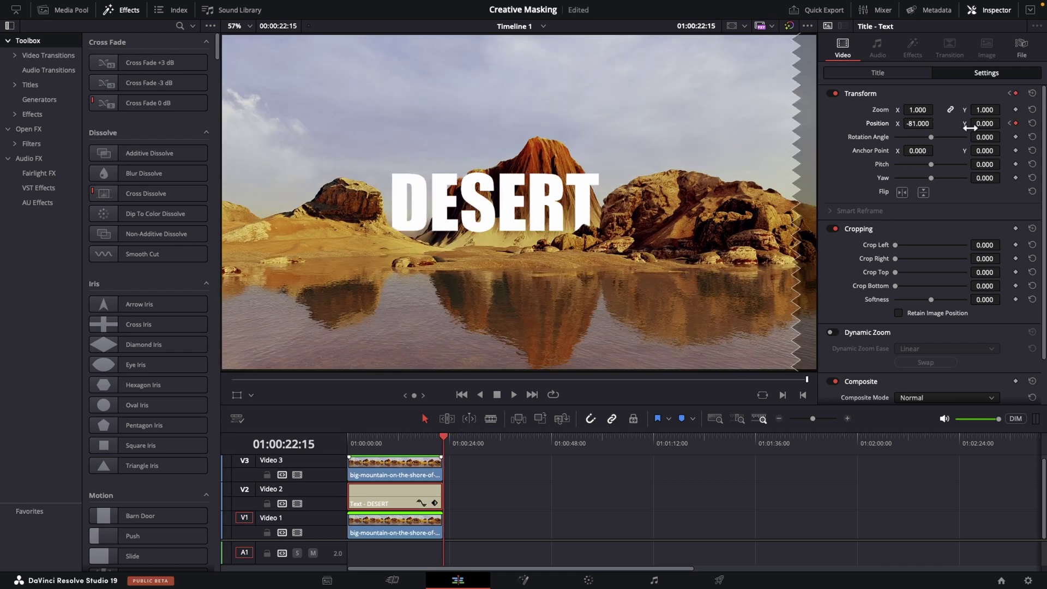
left_click_drag(971, 126, 956, 127)
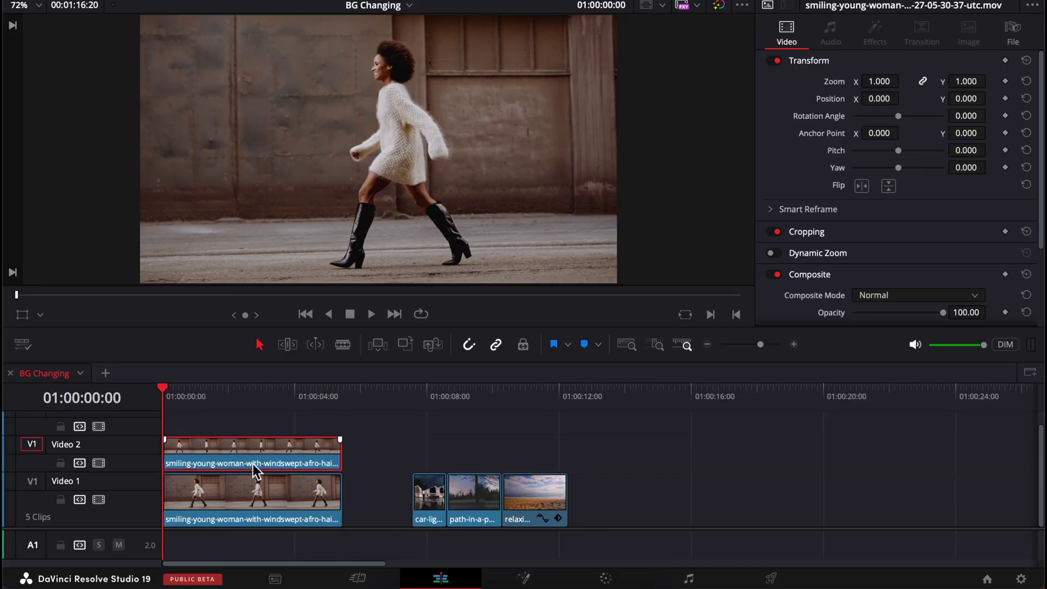
In the BG Changing timeline, disable and lock the Video 1 track
left_click(99, 500)
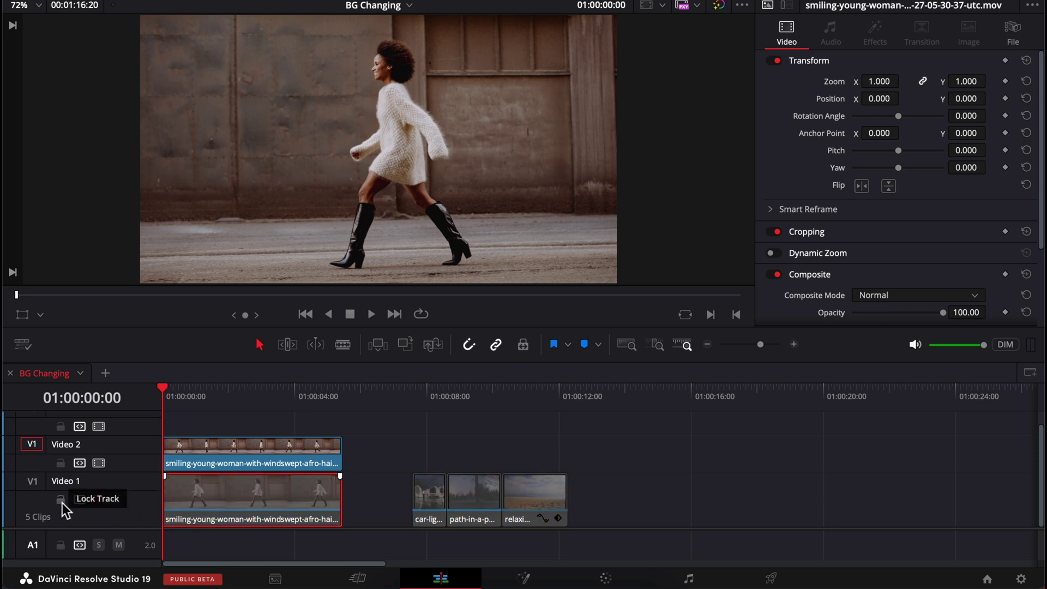
left_click(61, 500)
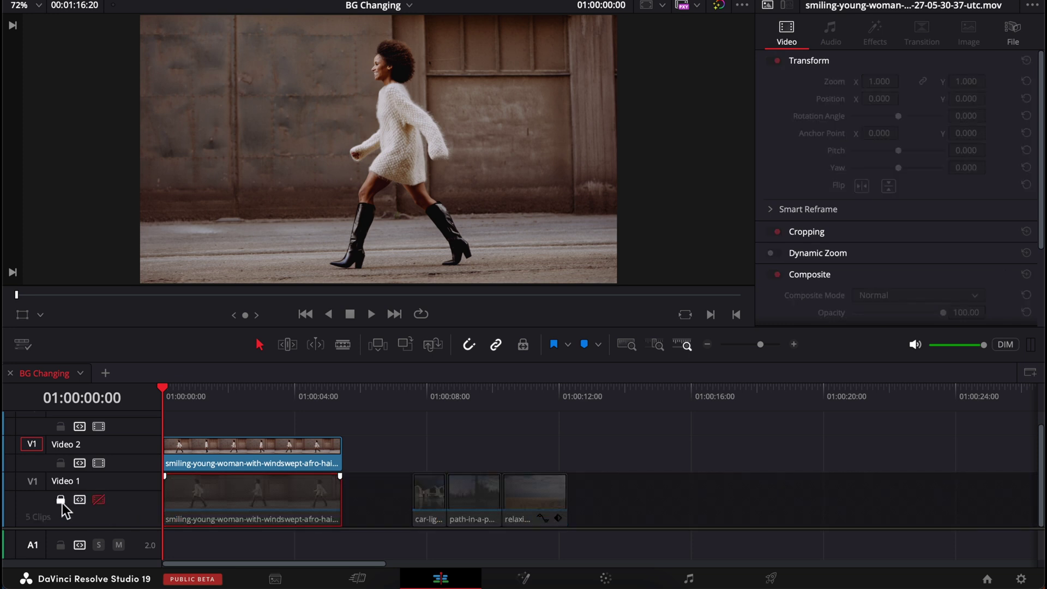
Add a Magic Mask node between MediaIn1 and MediaOut1 in the Video 2 woman clip's Fusion composition
left_click(526, 577)
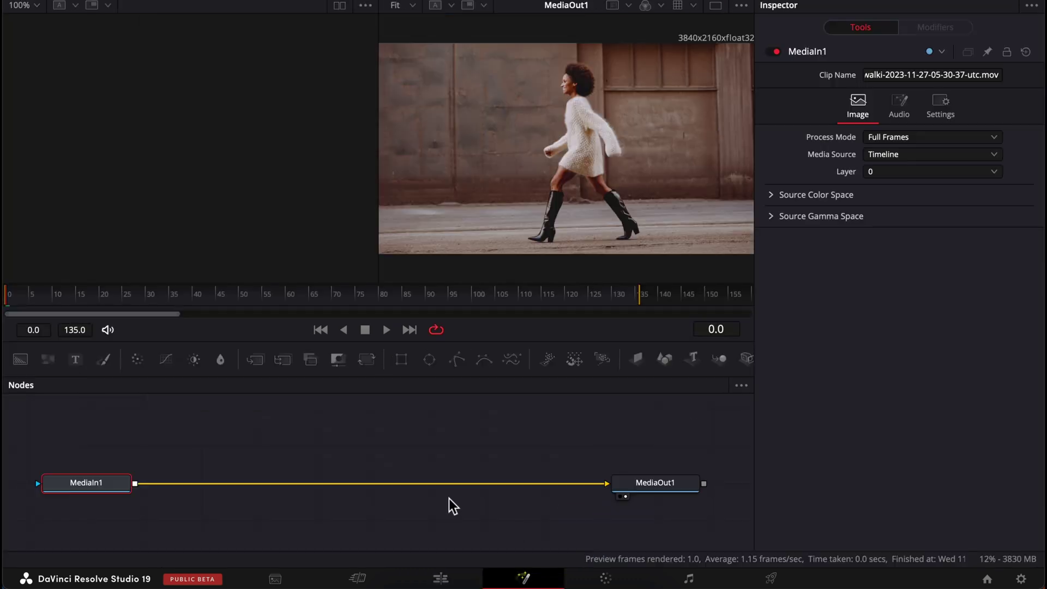
key("shift+space")
type("magic")
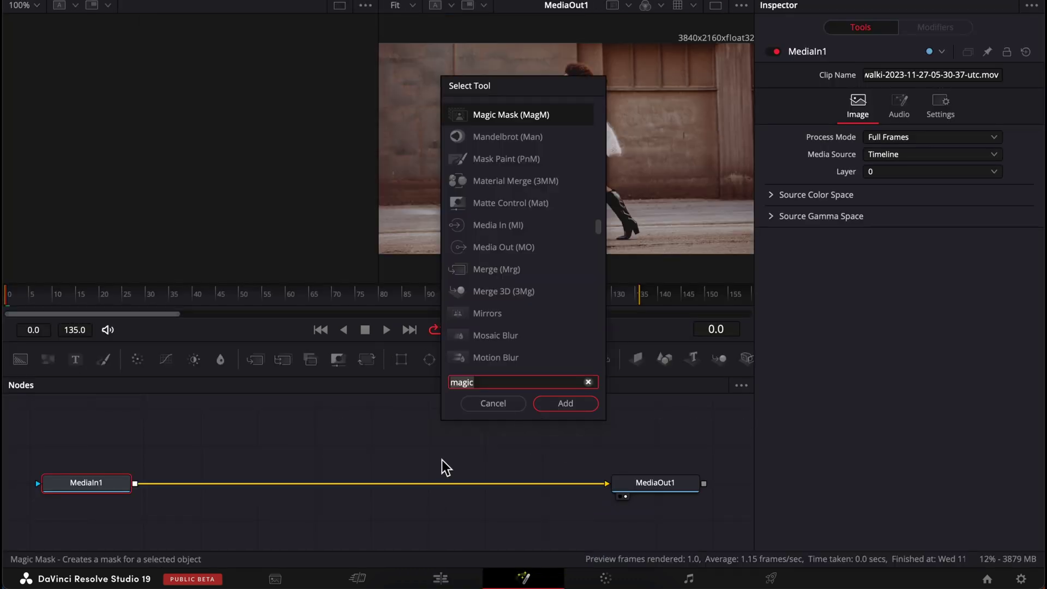
left_click(547, 408)
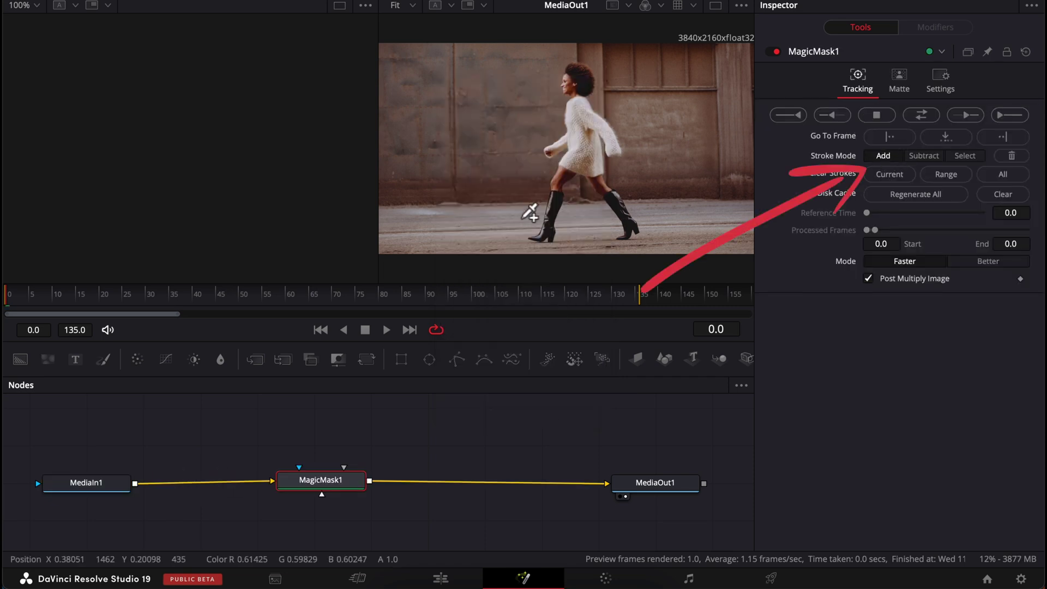
Mark the woman's head, sweater and legs with Magic Mask strokes, set the mode to Better and track in both directions
mouse_move(550, 238)
left_mouse_down()
mouse_move(573, 91)
mouse_move(612, 137)
mouse_move(605, 183)
mouse_move(632, 230)
left_mouse_up()
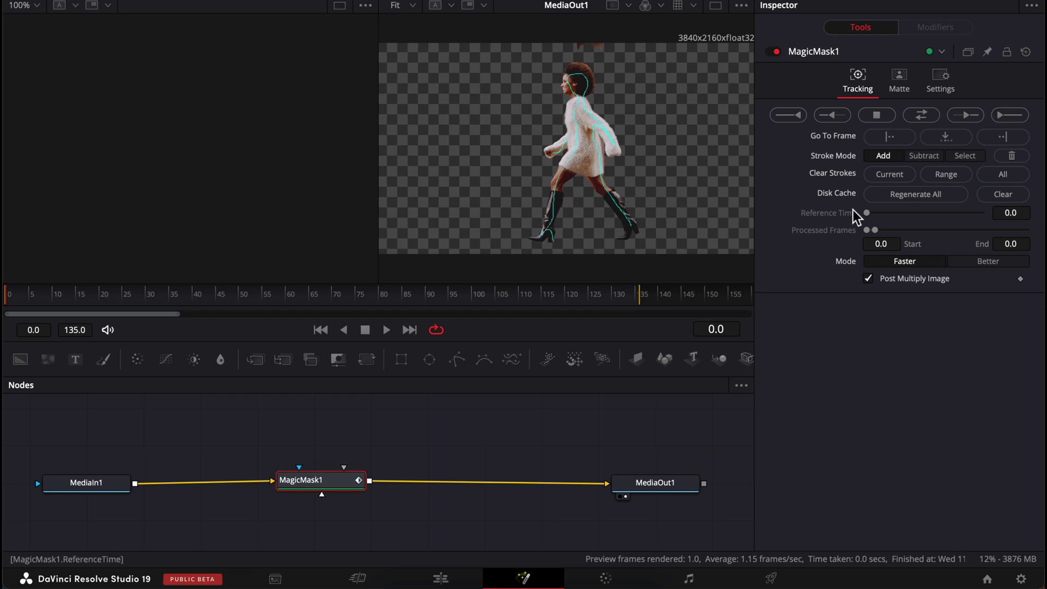
left_click(977, 262)
left_click(922, 115)
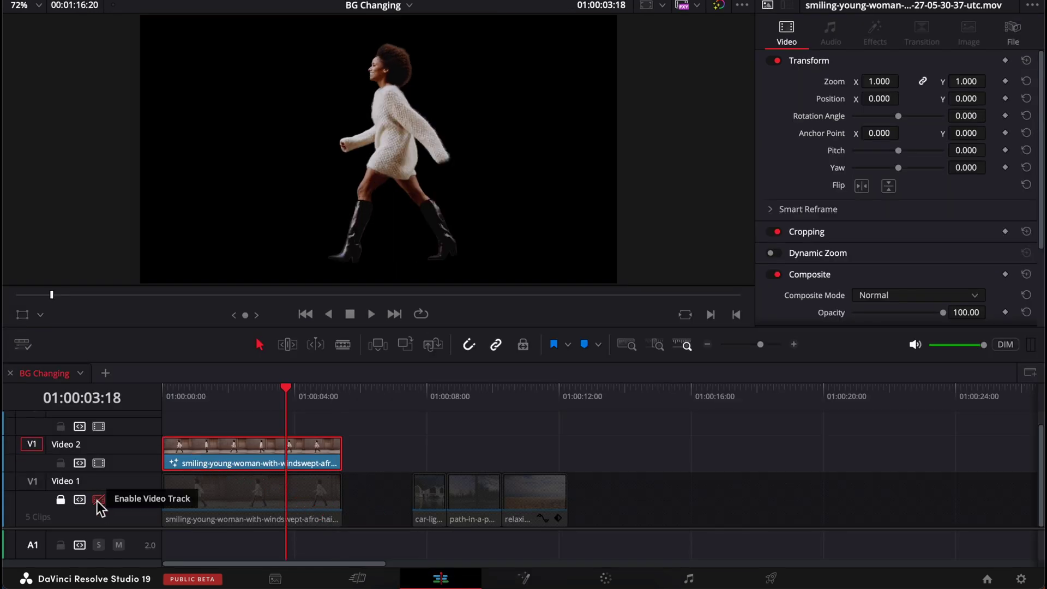
Re-enable and unlock the Video 1 track and return the playhead to 01:00:00:00
left_click(98, 499)
left_click(161, 403)
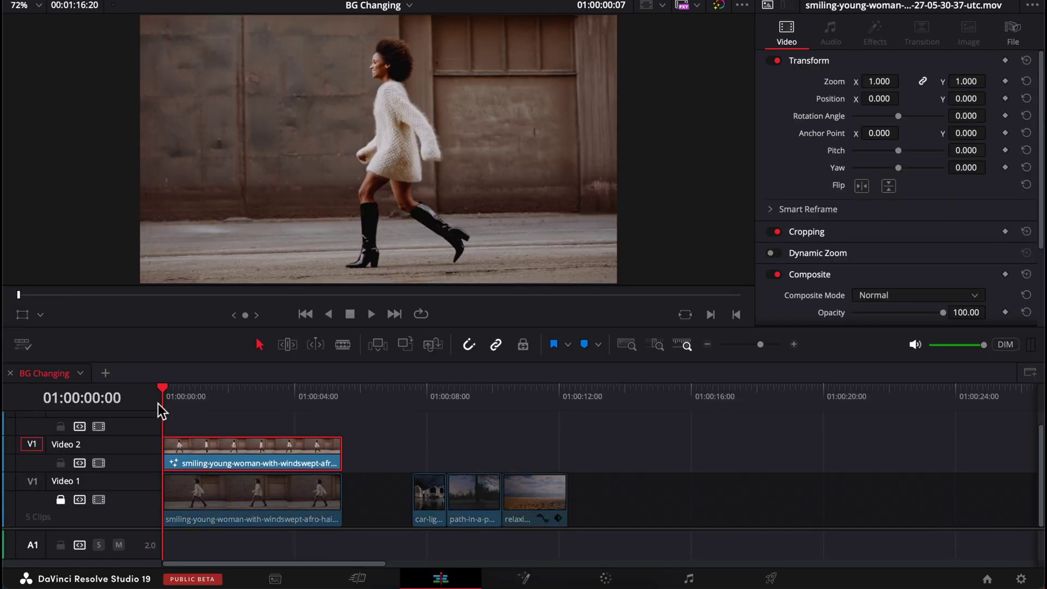
left_click(61, 499)
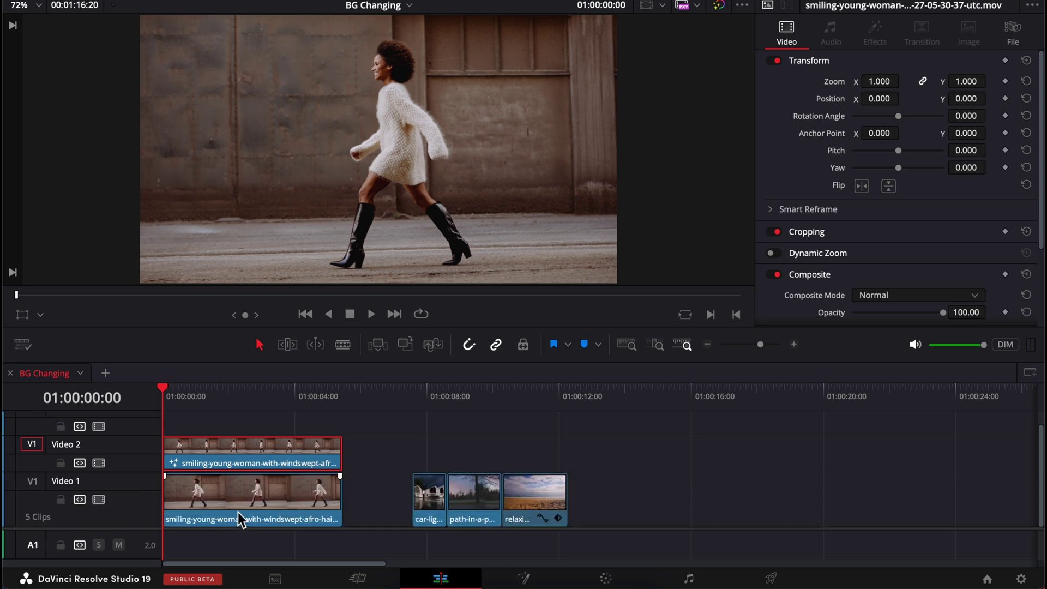
Trim the Video 1 woman clip to end at 01:00:02:02 and place the car-lights clip directly after it
left_click(204, 463)
key("space")
Trim the starts of both stacked woman clips to just before the one-second mark and play back the background change
key("space")
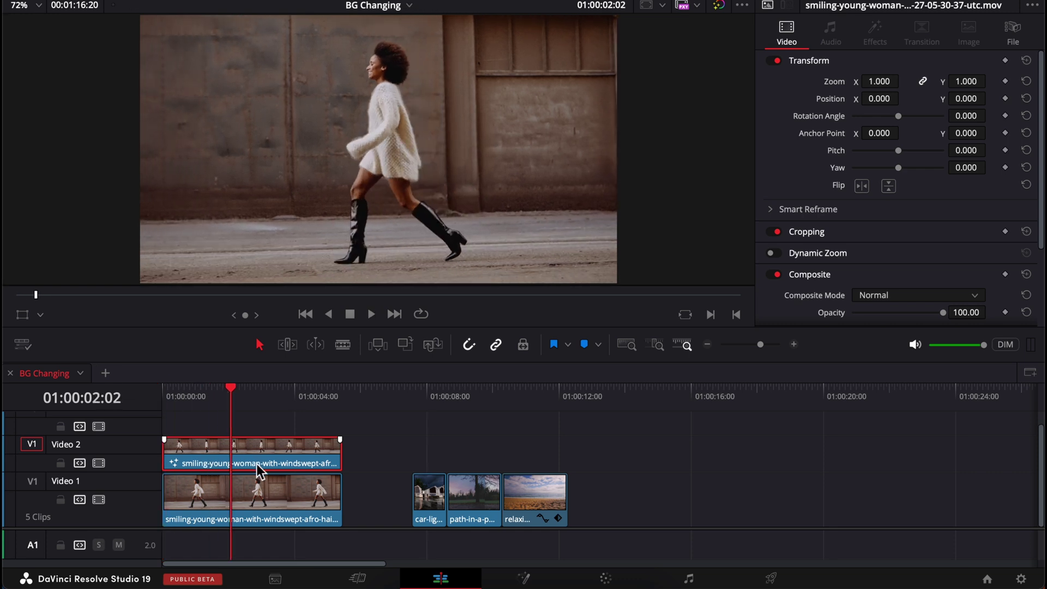
left_click_drag(341, 496, 229, 497)
left_click_drag(231, 401, 248, 401)
left_click_drag(430, 502, 249, 502)
mouse_move(175, 403)
left_mouse_down()
mouse_move(143, 400)
mouse_move(175, 413)
mouse_move(194, 405)
left_mouse_up()
left_click_drag(172, 464, 203, 460)
key("space")
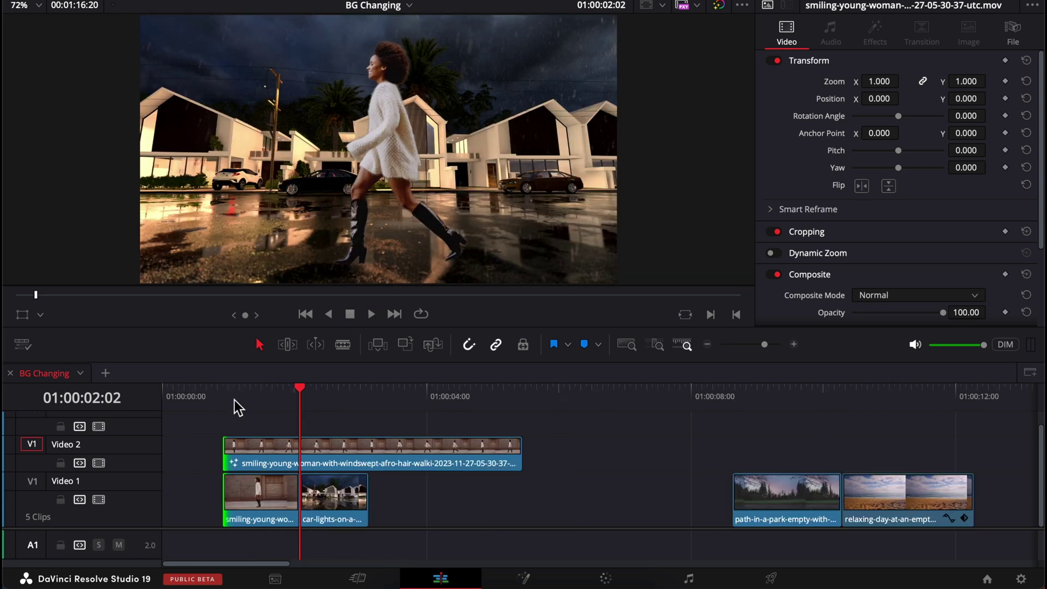
key("super+equal")
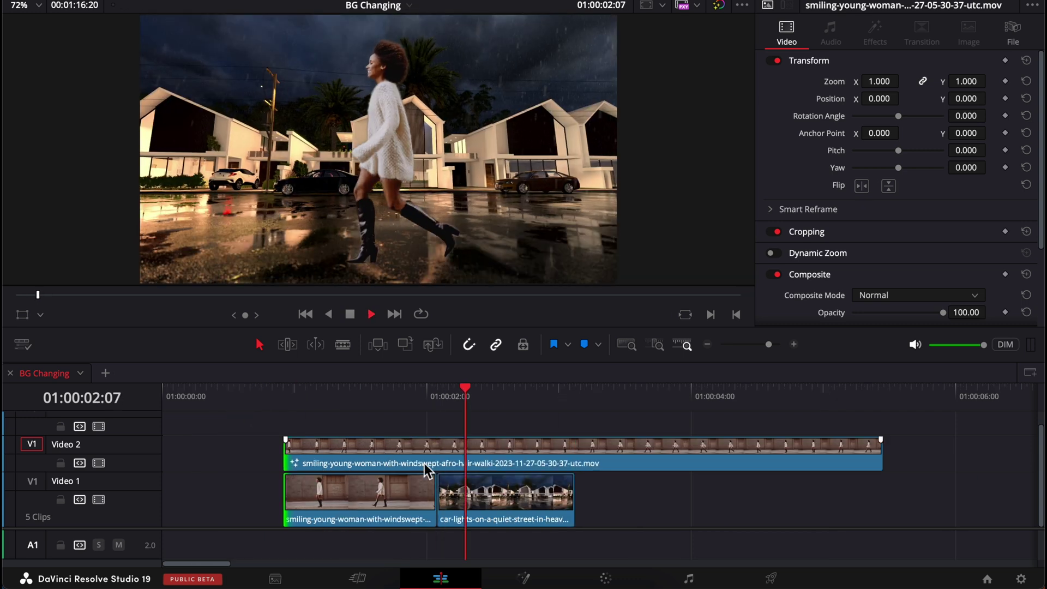
Reverse the car-lights clip's speed to -100% while maintaining keyframe timing, and play it back
right_click(467, 505)
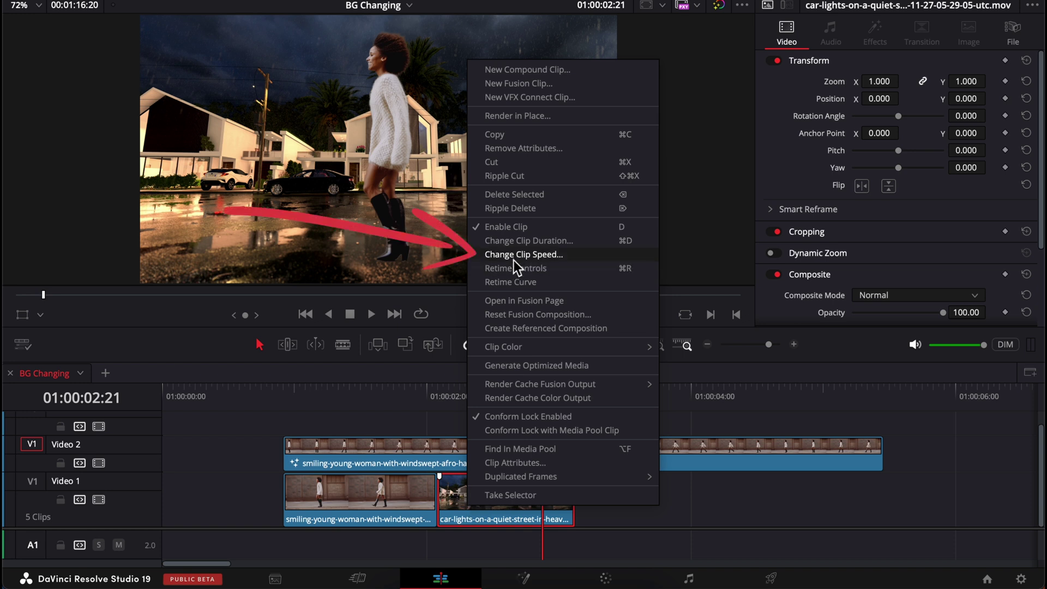
left_click(516, 255)
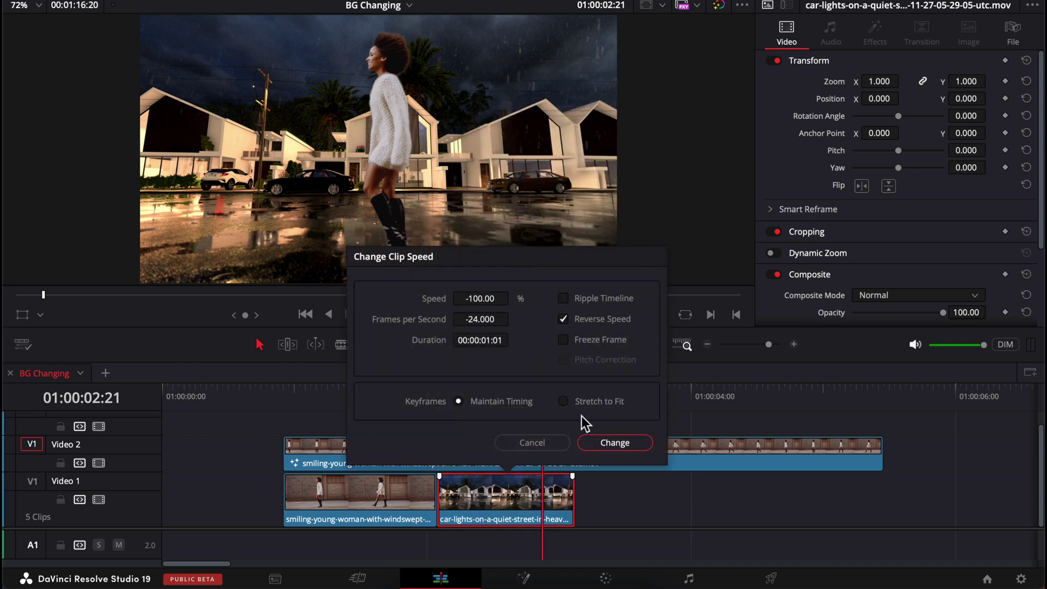
left_click(604, 445)
key("space")
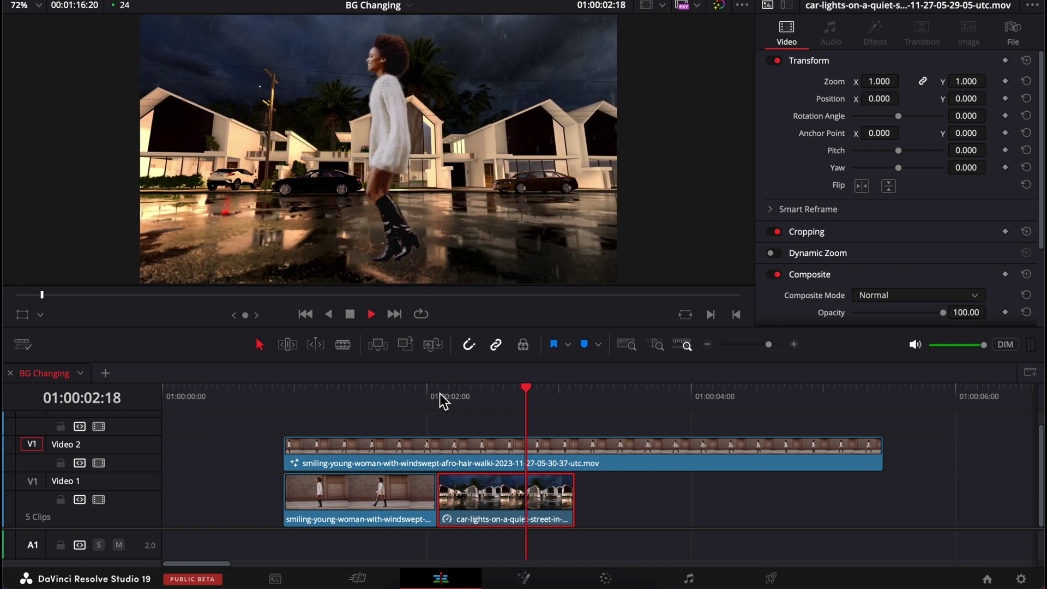
left_click(440, 393)
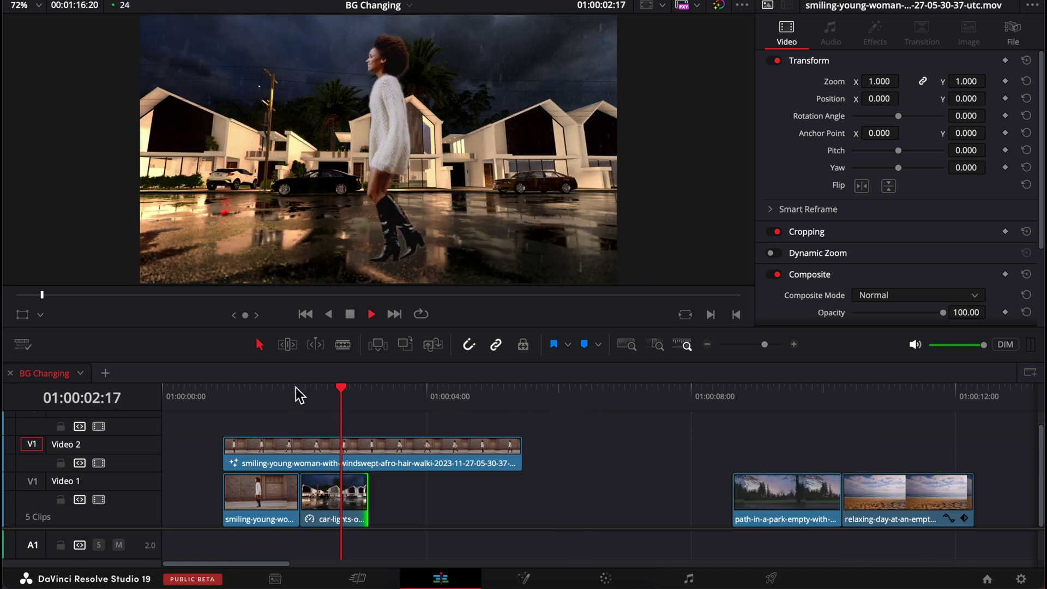
key("space")
Set the clip speed of both stacked woman clips, on Video 2 and Video 1, to 200% and play back the sequence
right_click(264, 463)
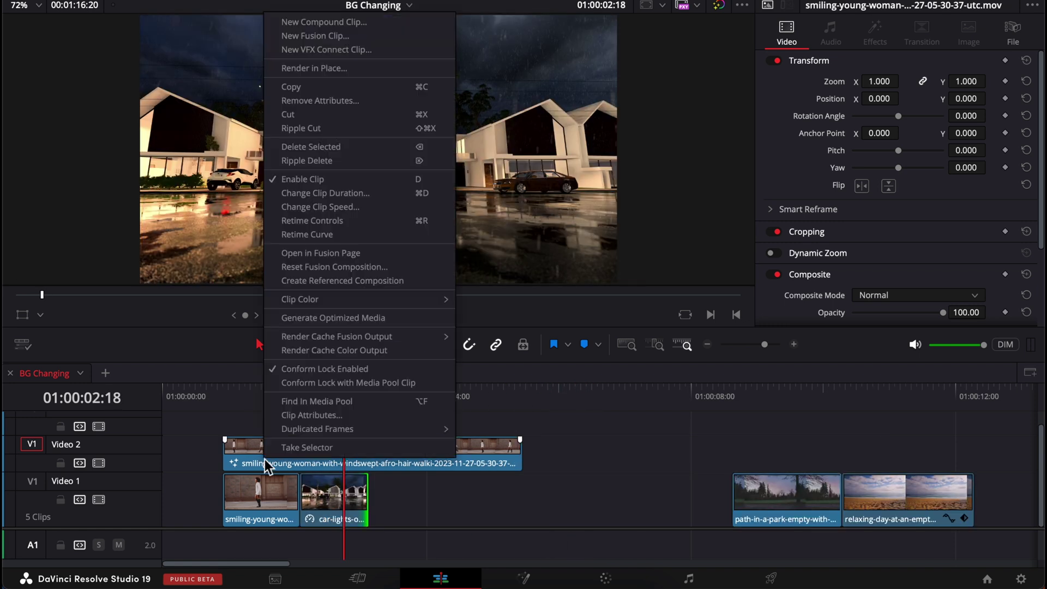
left_click(310, 208)
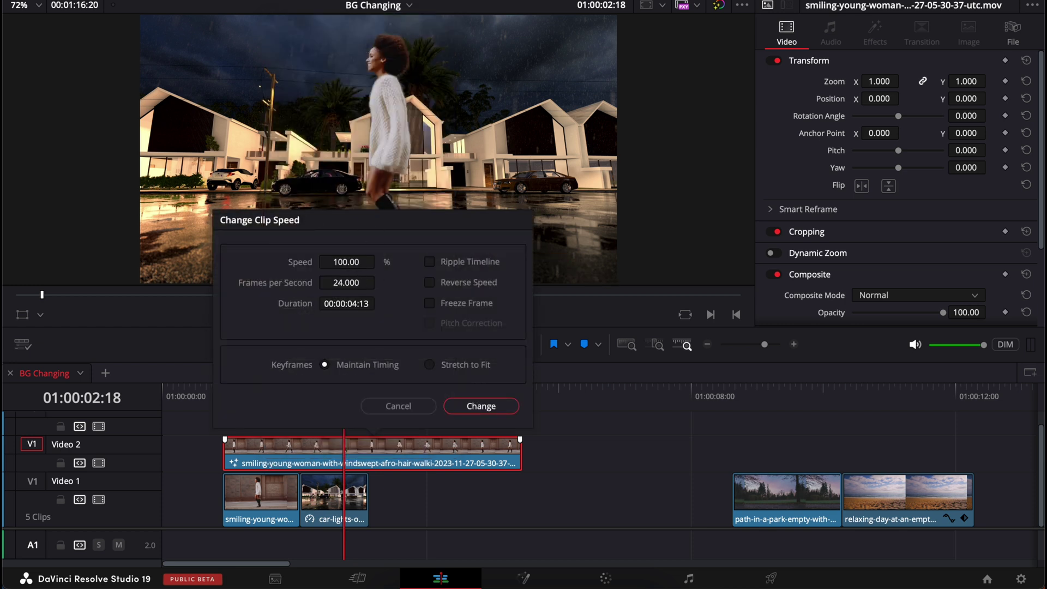
type("20")
key("Return")
left_click_drag(229, 402, 267, 404)
right_click(254, 487)
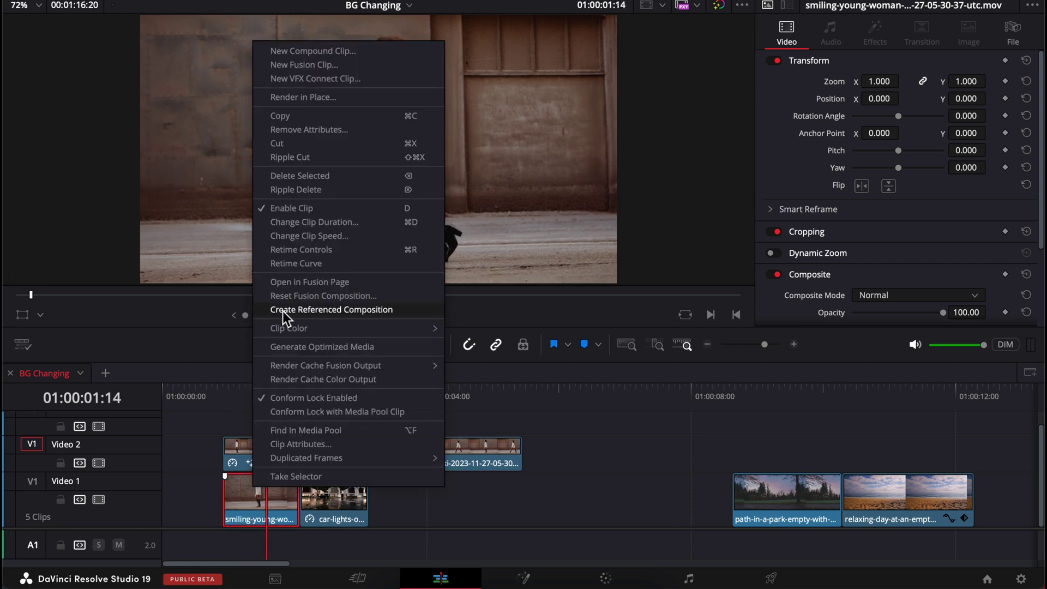
left_click(288, 236)
type("200")
key("Return")
left_click(228, 399)
key("space")
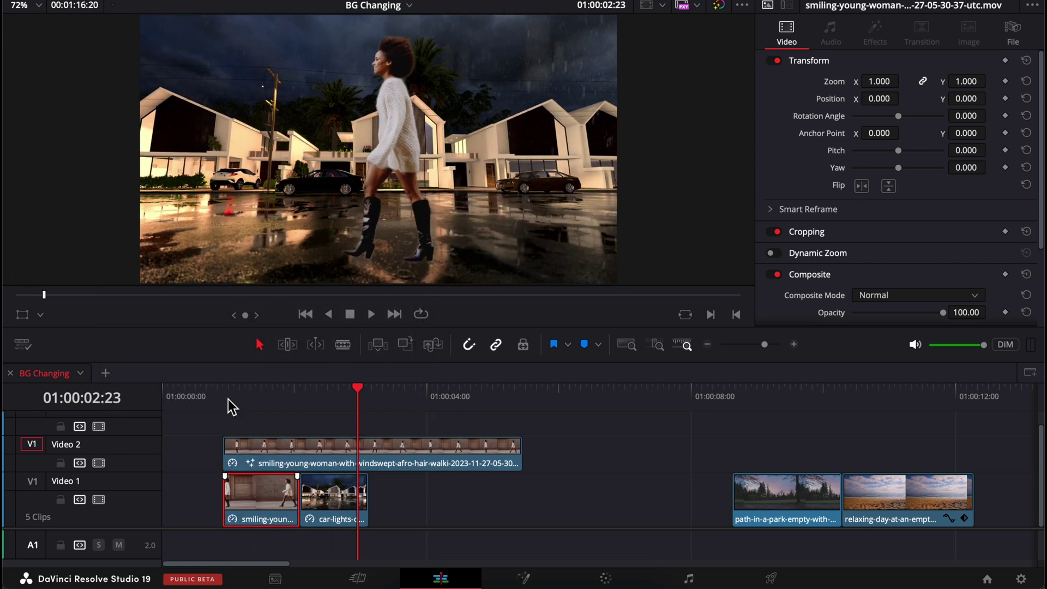
Place the park-path clip right after the car-lights clip on Video 1 and the beach clip after the park shot
key("space")
left_click_drag(770, 508, 403, 503)
left_click_drag(403, 503, 403, 503)
key("space")
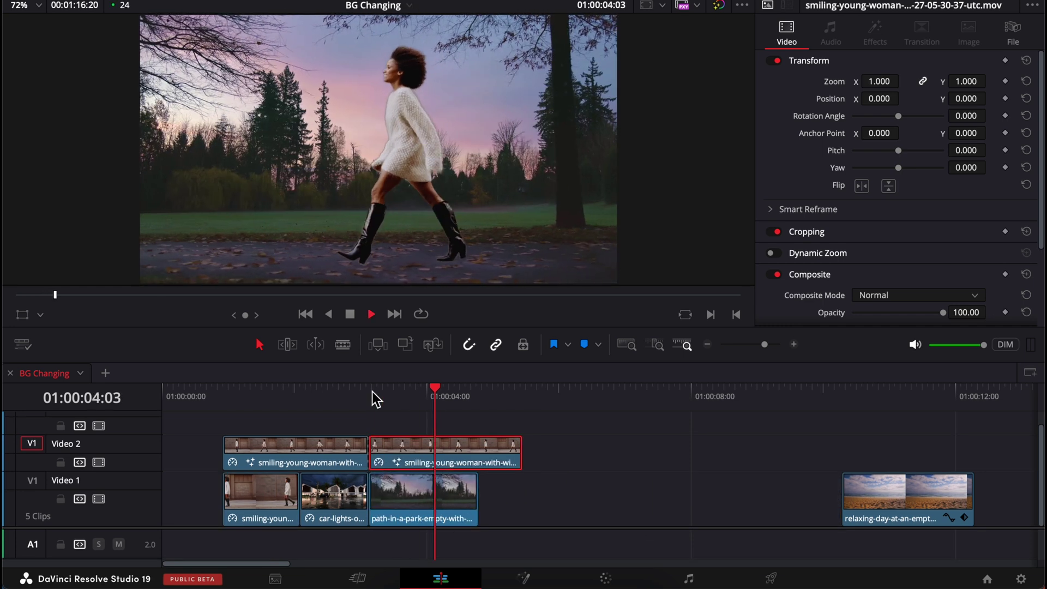
key("space")
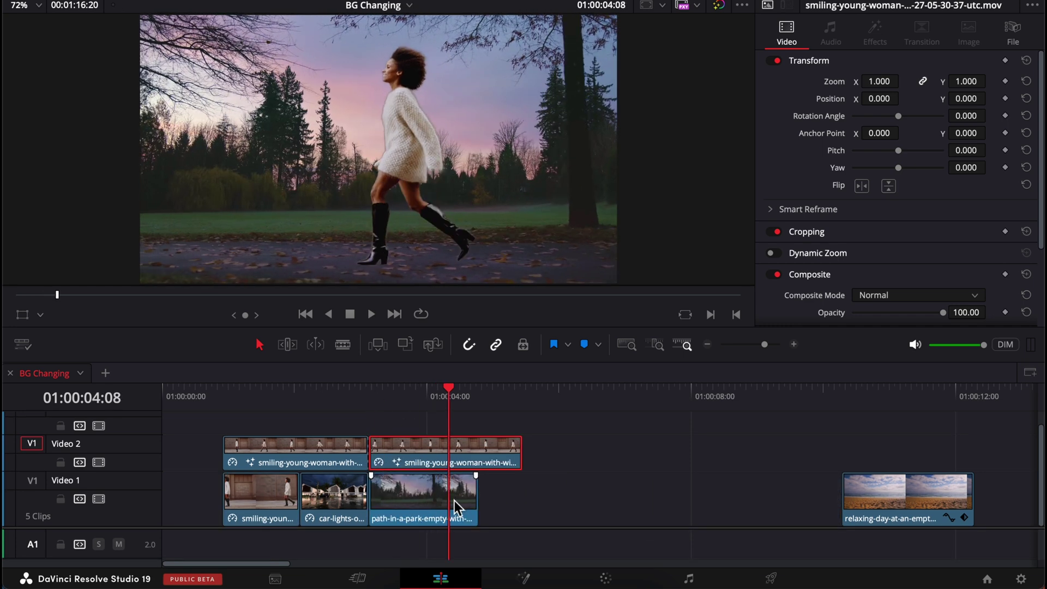
left_click_drag(910, 510, 518, 510)
key("space")
Adjust the beach clip's zoom and position at 01:00:04:08 and add a position keyframe there
left_click_drag(464, 401, 449, 398)
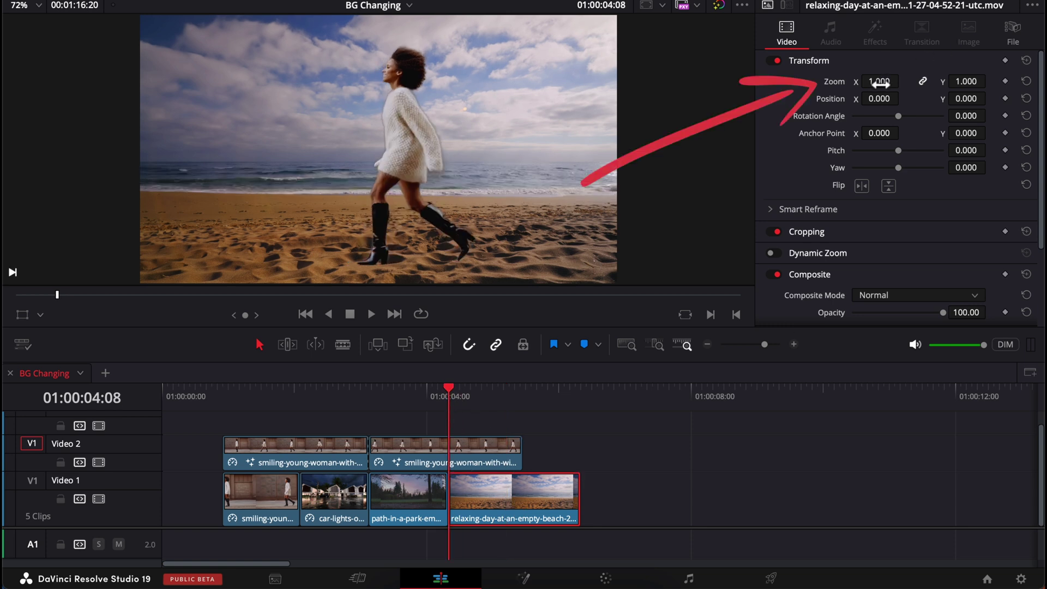
left_click_drag(879, 81, 785, 103)
left_click_drag(904, 98, 908, 99)
left_click(1006, 98)
left_click_drag(461, 398, 506, 400)
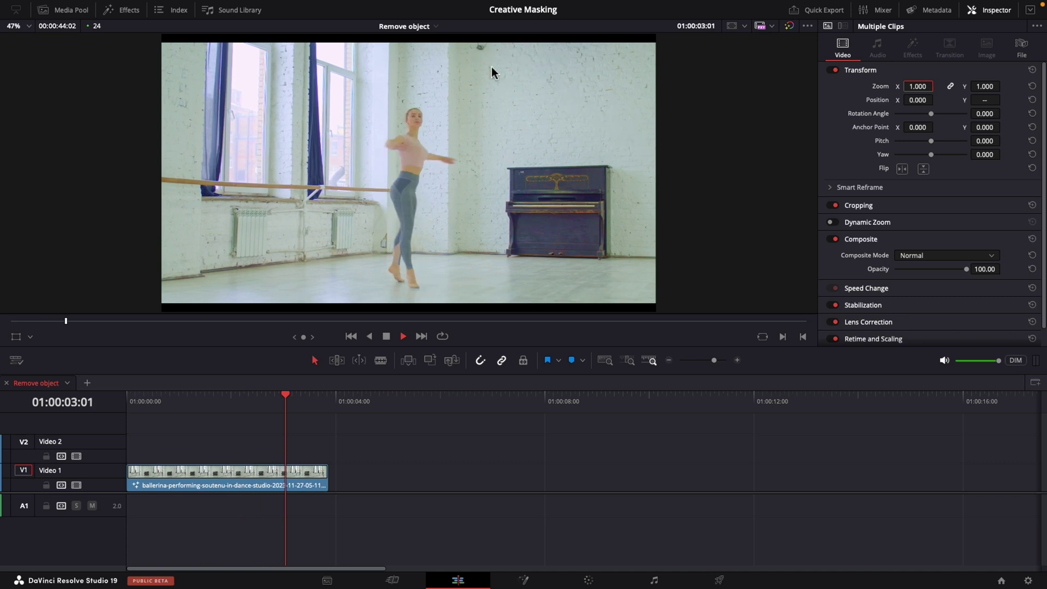
In the Remove object timeline, duplicate the ballerina clip onto Video 2 and disable the Video 1 track
key("space")
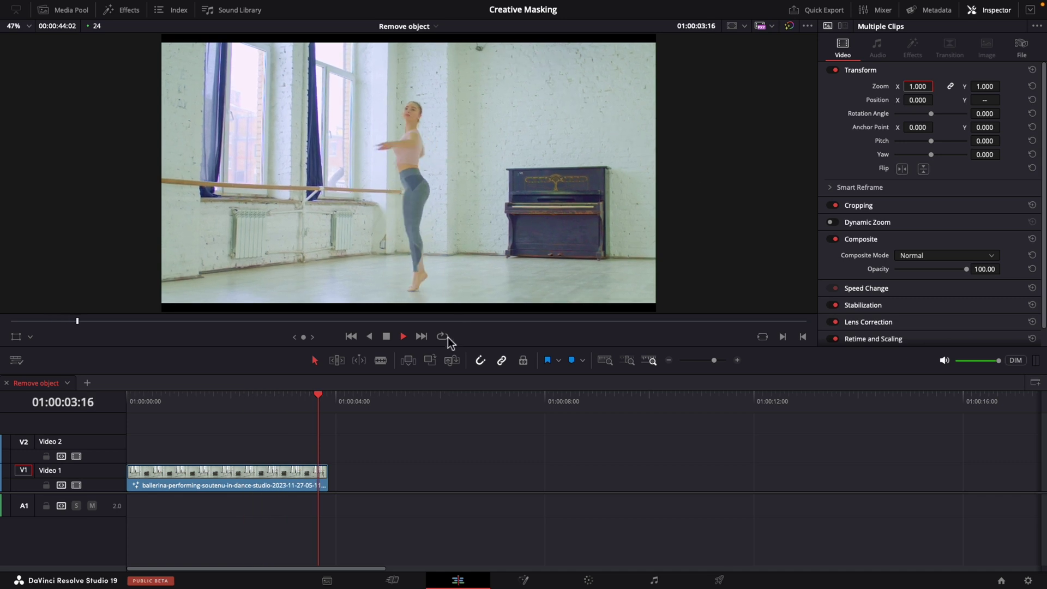
left_click(261, 477)
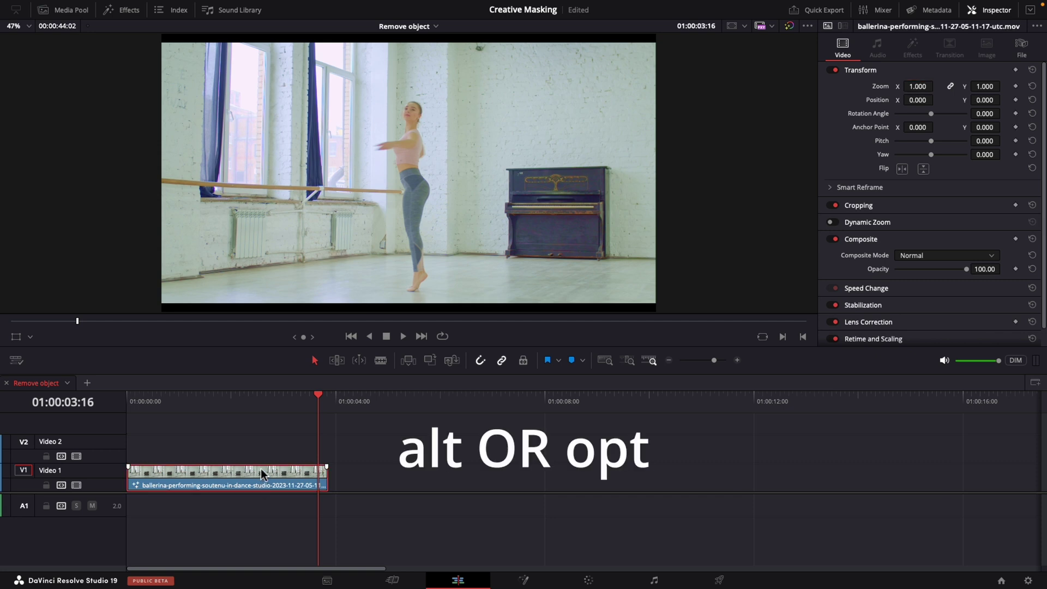
left_click_drag(261, 469, 261, 454)
left_click(132, 400)
key("Home")
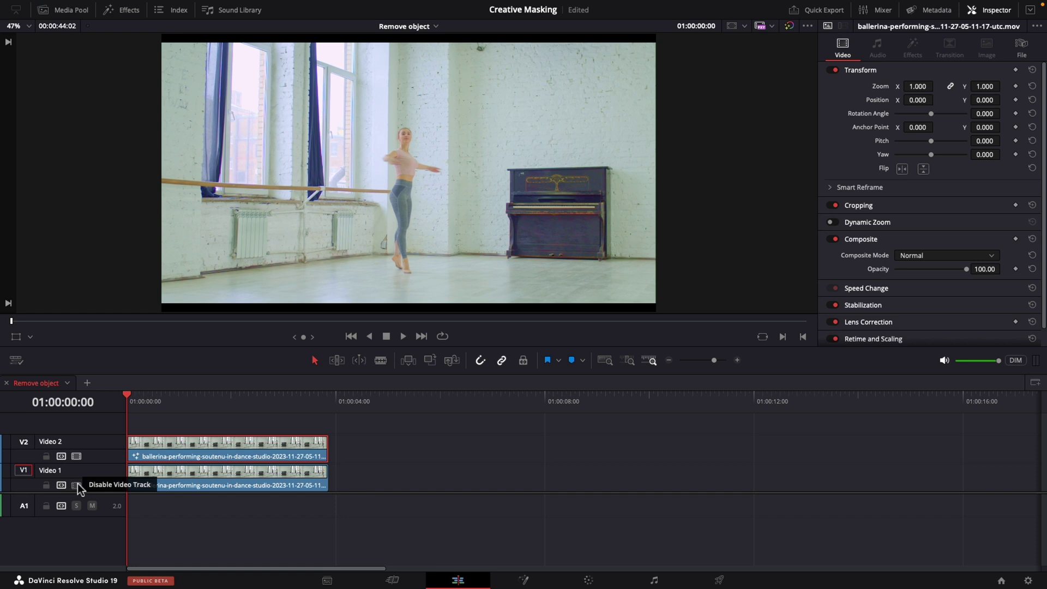
left_click(77, 485)
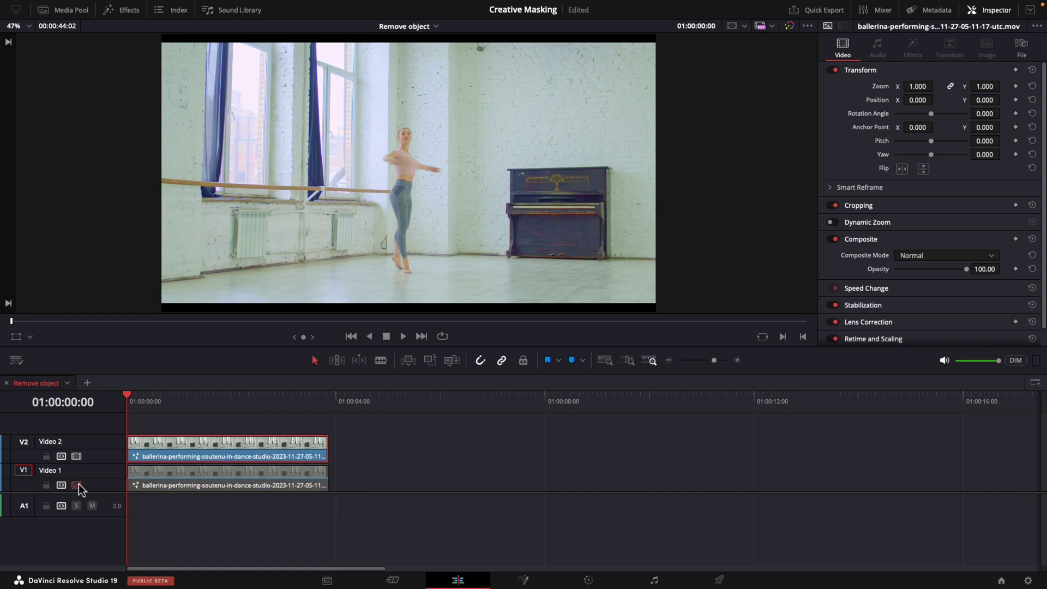
Add a second serial node to the Video 2 ballerina clip's grade and open its window controls
left_click(588, 581)
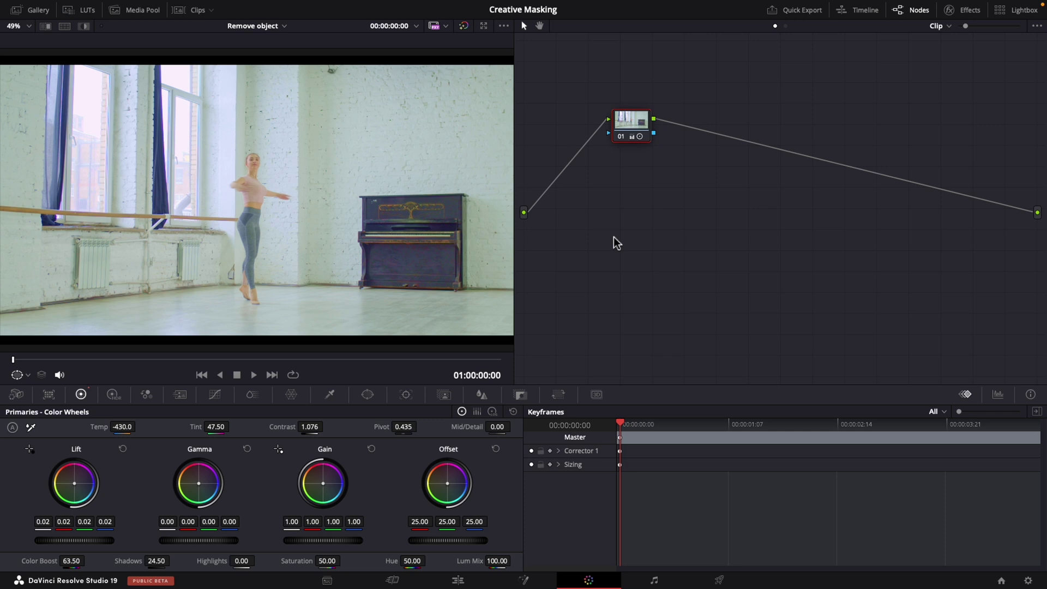
key("alt+s")
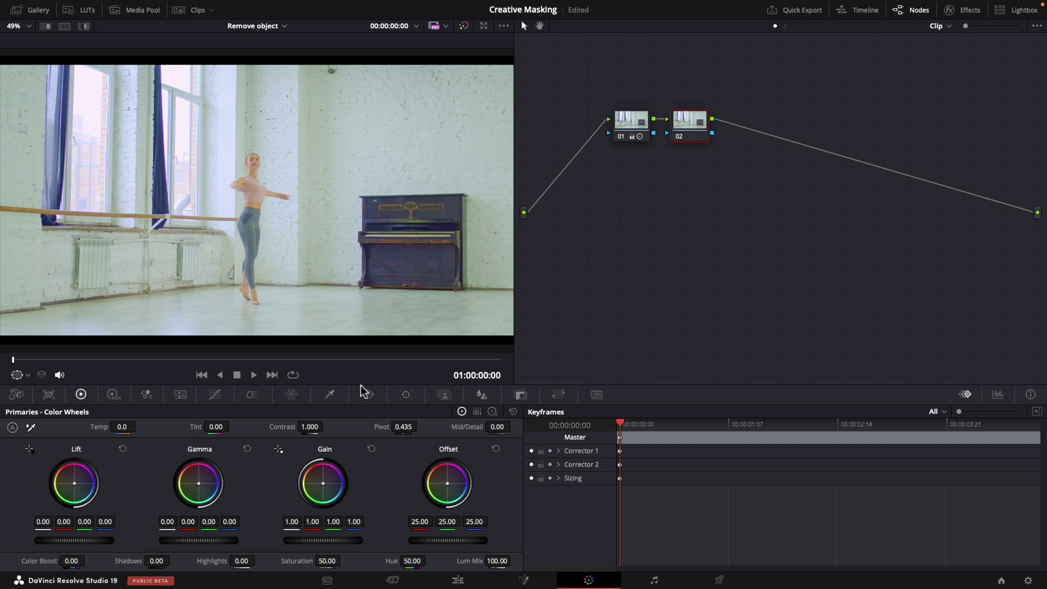
left_click(367, 395)
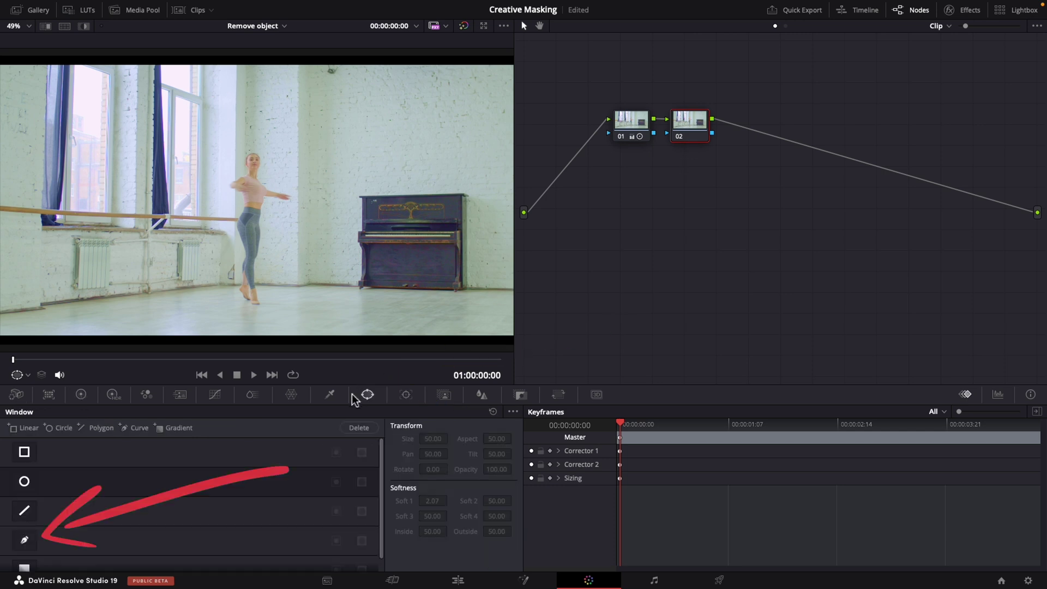
Draw a four-point curve window around the small fixture high on the wall and move it down onto clean wall, Tilt 49.41
left_click(24, 540)
scroll(338, 104, "up", 3)
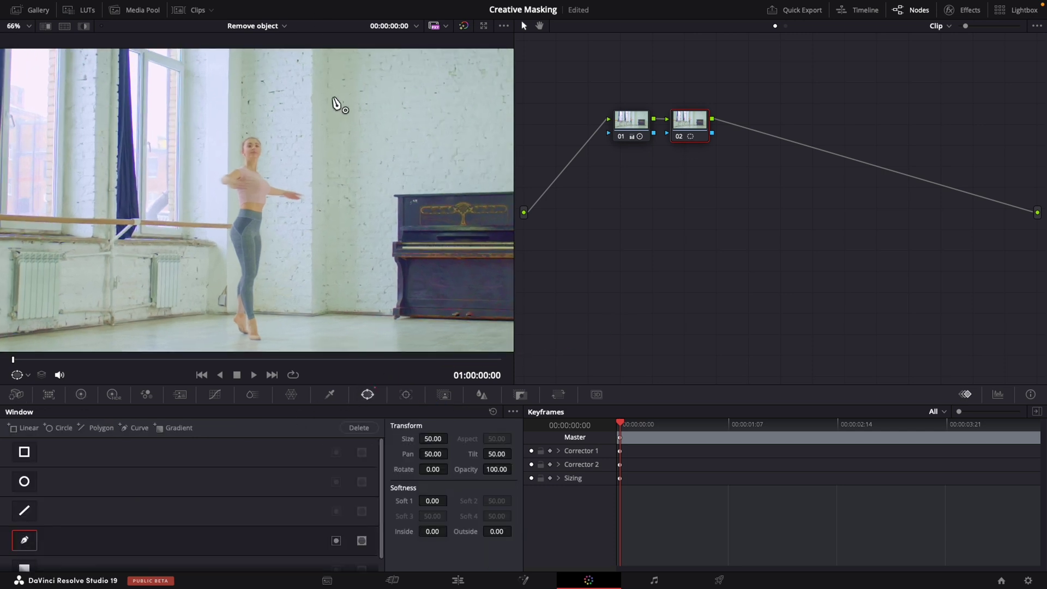
scroll(334, 99, "up", 2)
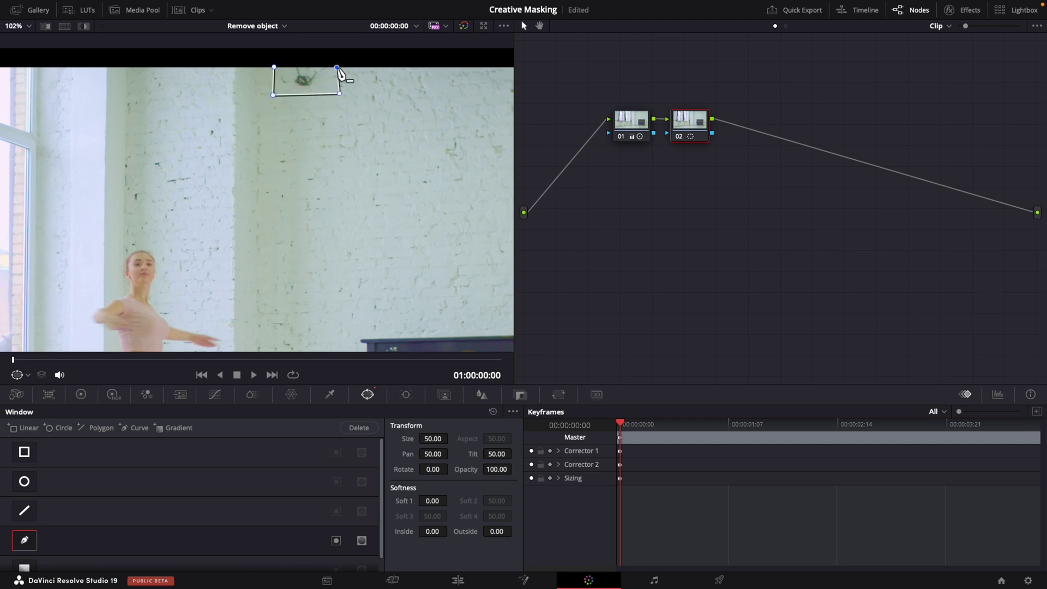
left_click(274, 67)
left_click_drag(318, 86, 307, 110)
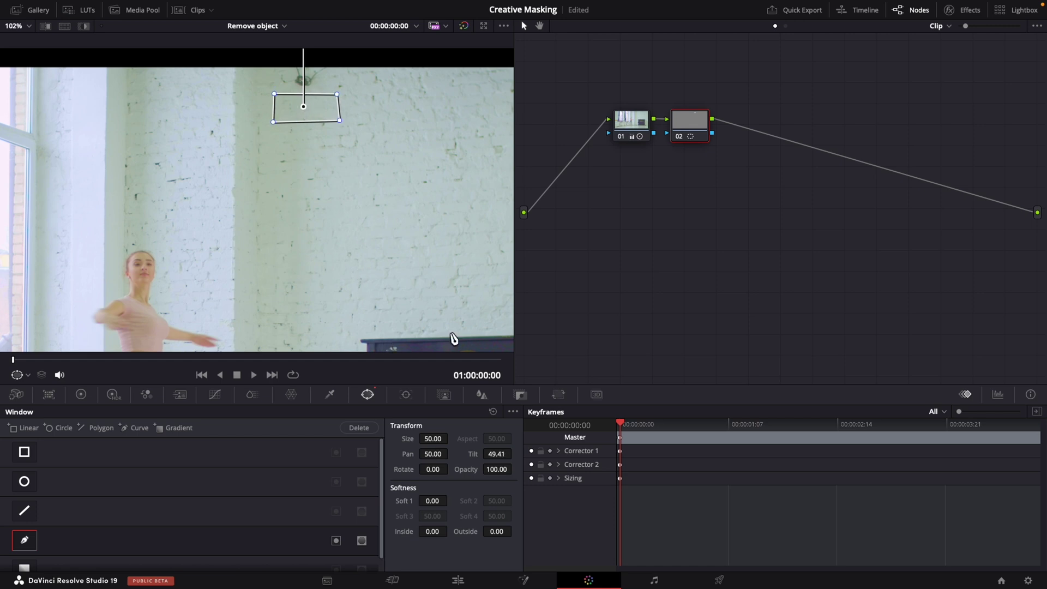
Add an alpha output connected to node 02 and set the window's Soft 1 to 0.56
right_click(772, 186)
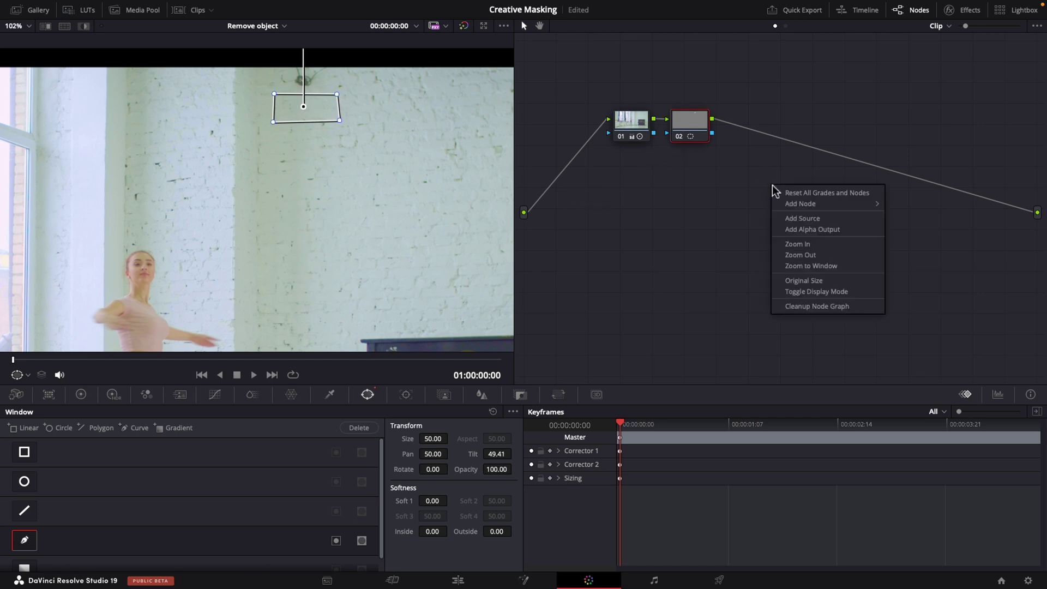
left_click(798, 230)
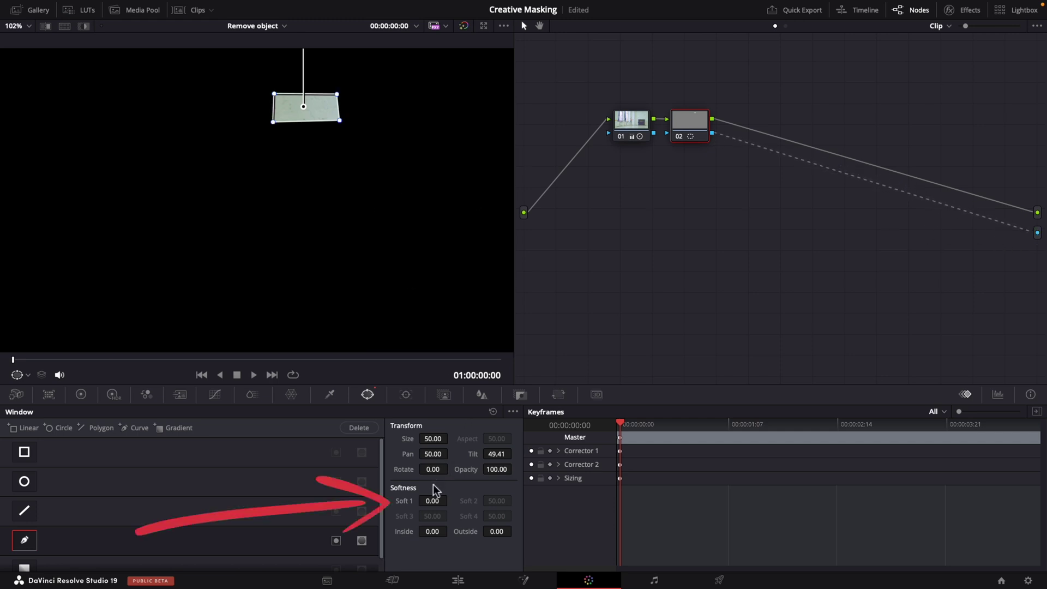
left_click_drag(433, 501, 438, 501)
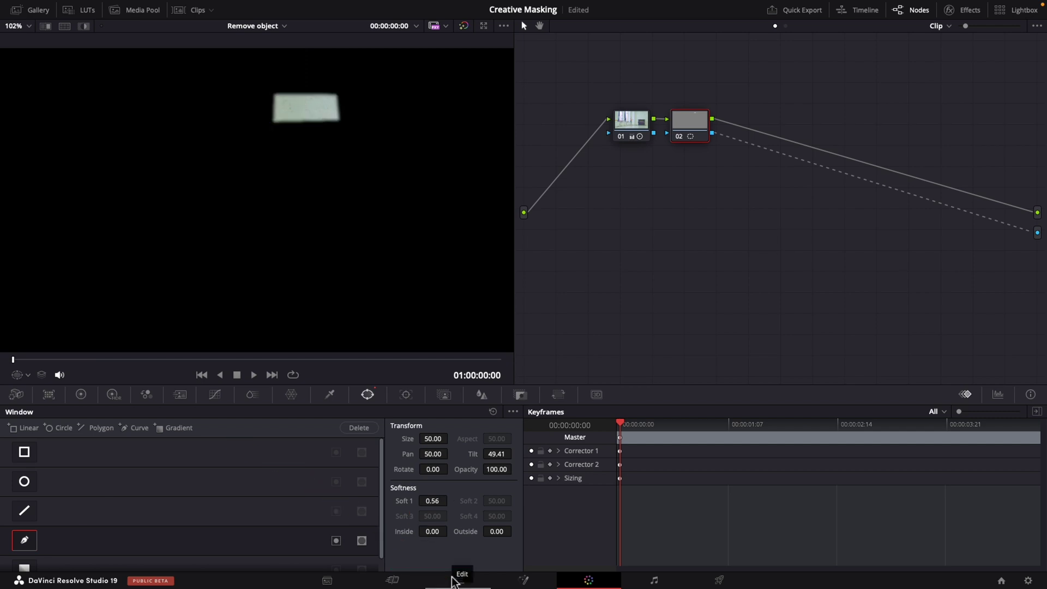
Re-enable the Video 1 track and raise the Video 2 wall patch over the fixture with Position Y about 54
left_click(452, 581)
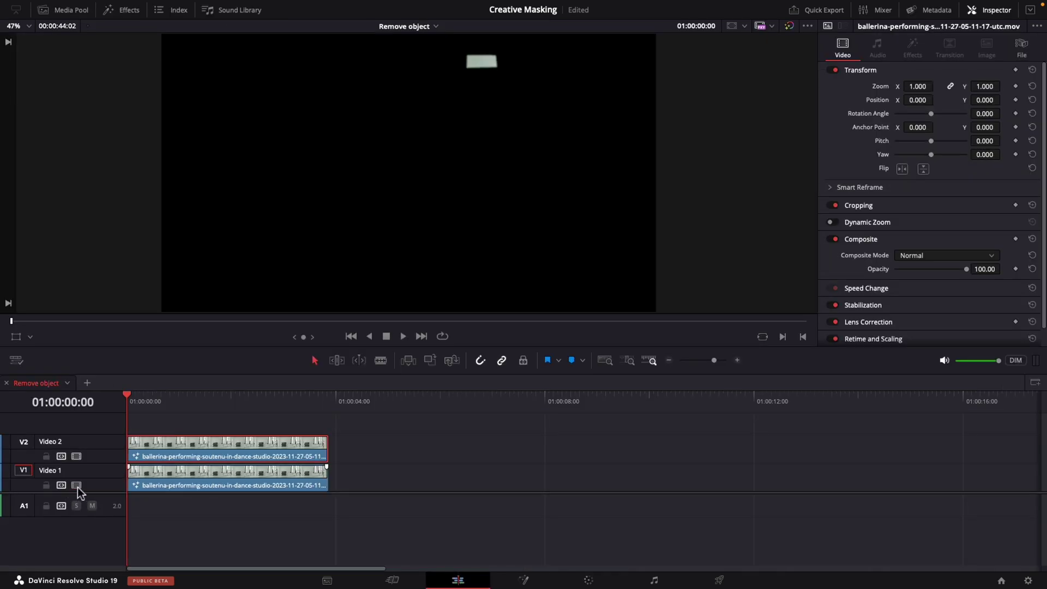
left_click(75, 487)
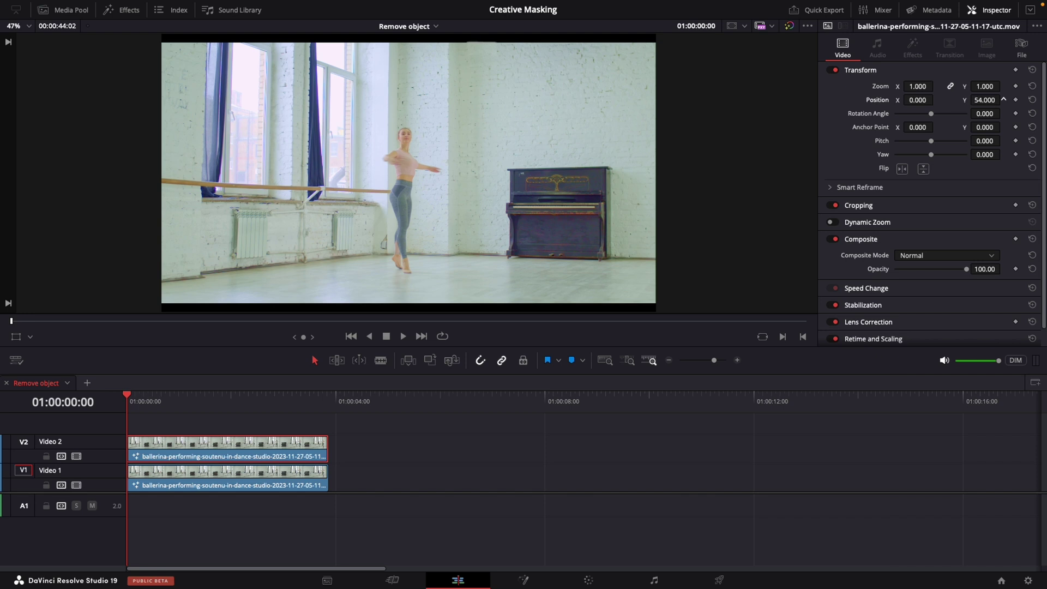
left_click_drag(985, 100, 984, 99)
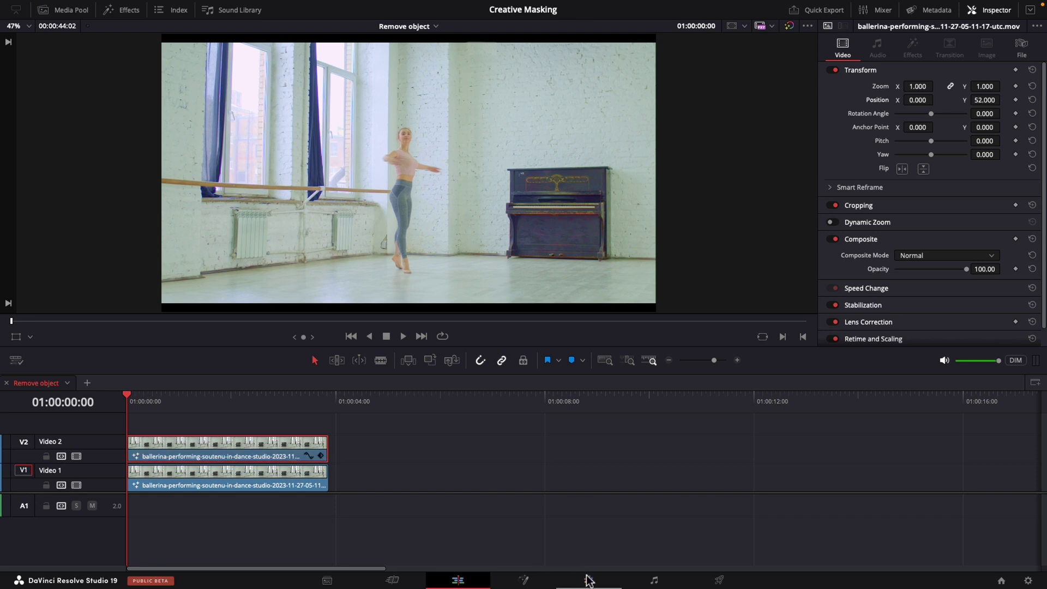
Track the wall patch's window forward and in reverse through the ballerina clip
left_click(589, 579)
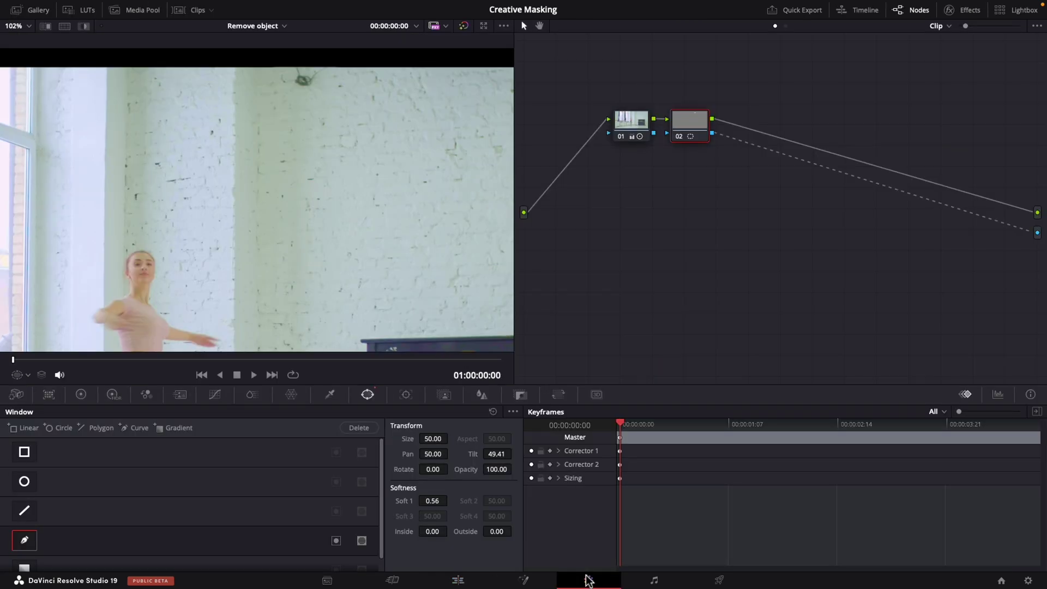
left_click(406, 395)
left_click(56, 428)
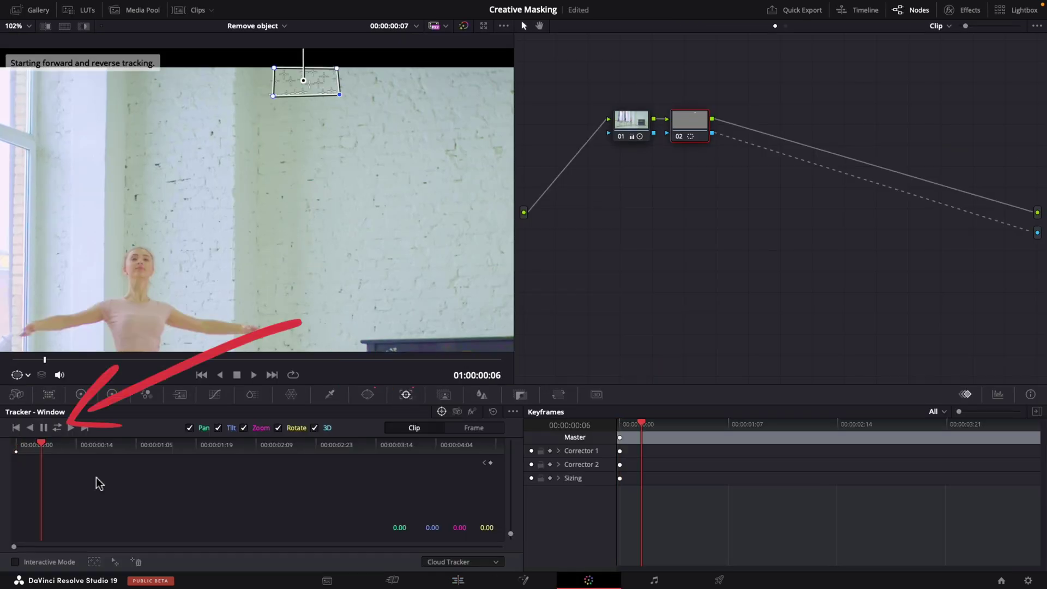